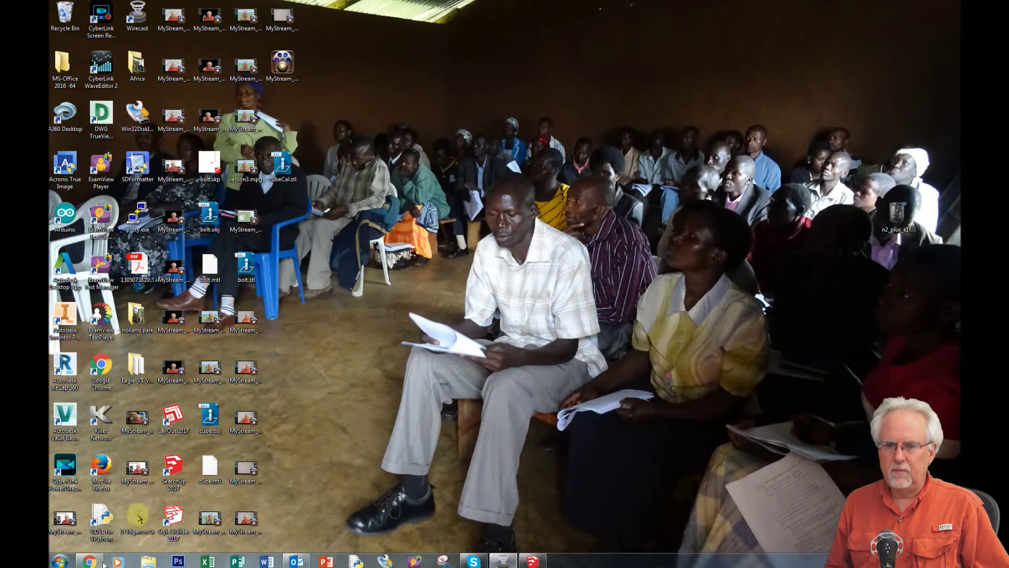
Start SketchUp with a new model based on the Architectural Design - Millimeters template.
{"action": "left_click", "coordinate": [61, 562]}
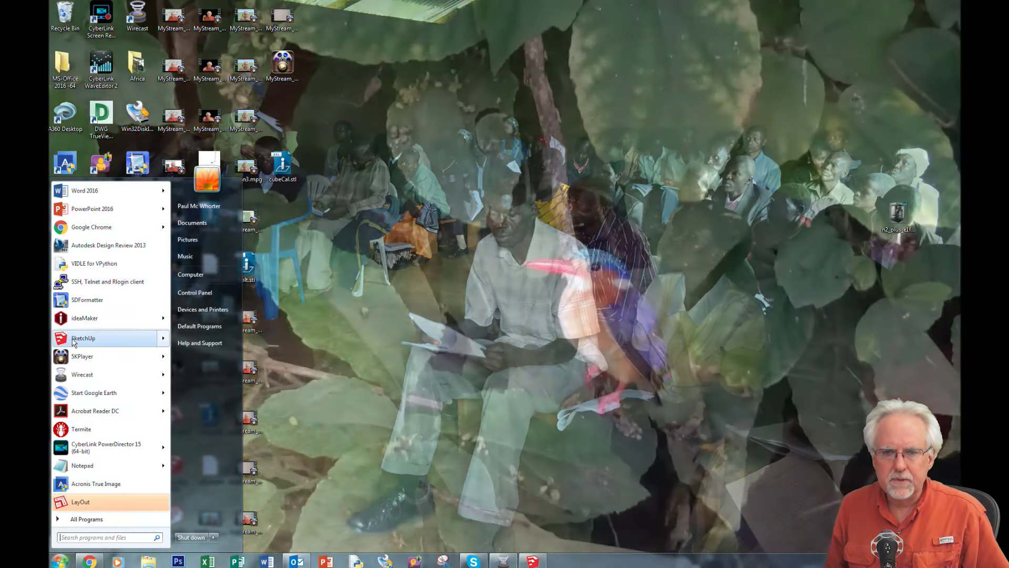
{"action": "mouse_move", "coordinate": [73, 342]}
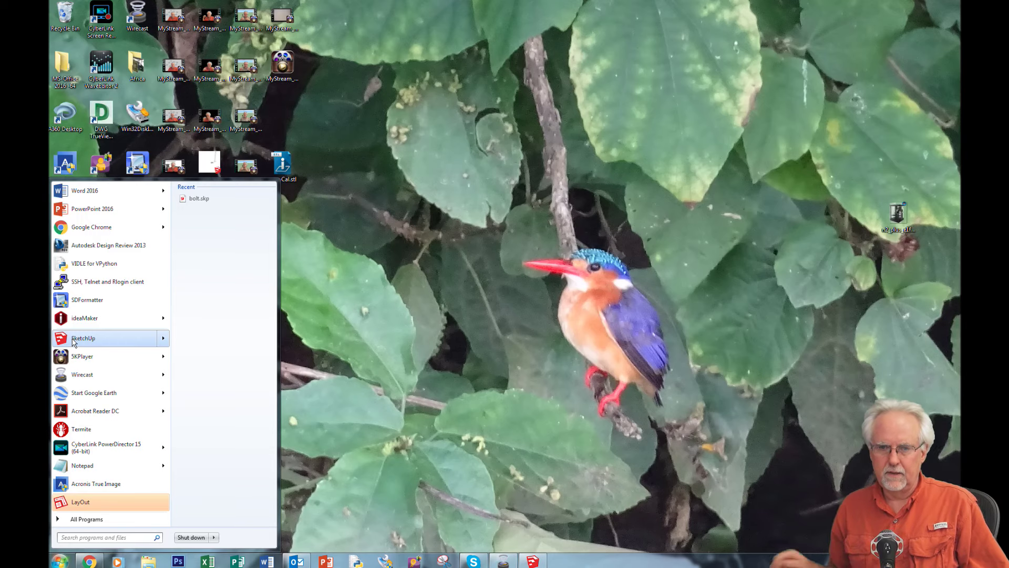
{"action": "left_click", "coordinate": [131, 342]}
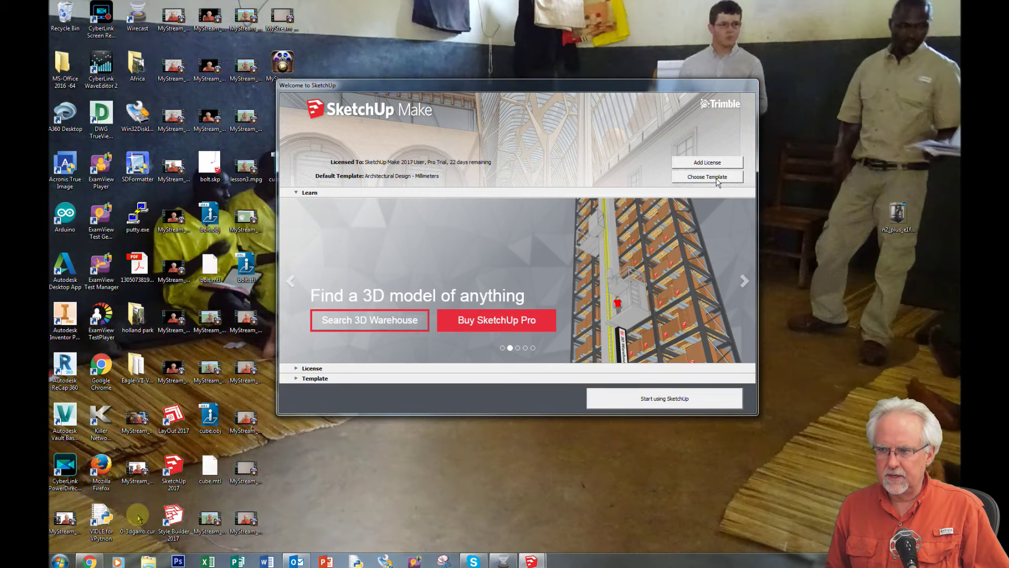
{"action": "left_click", "coordinate": [717, 177]}
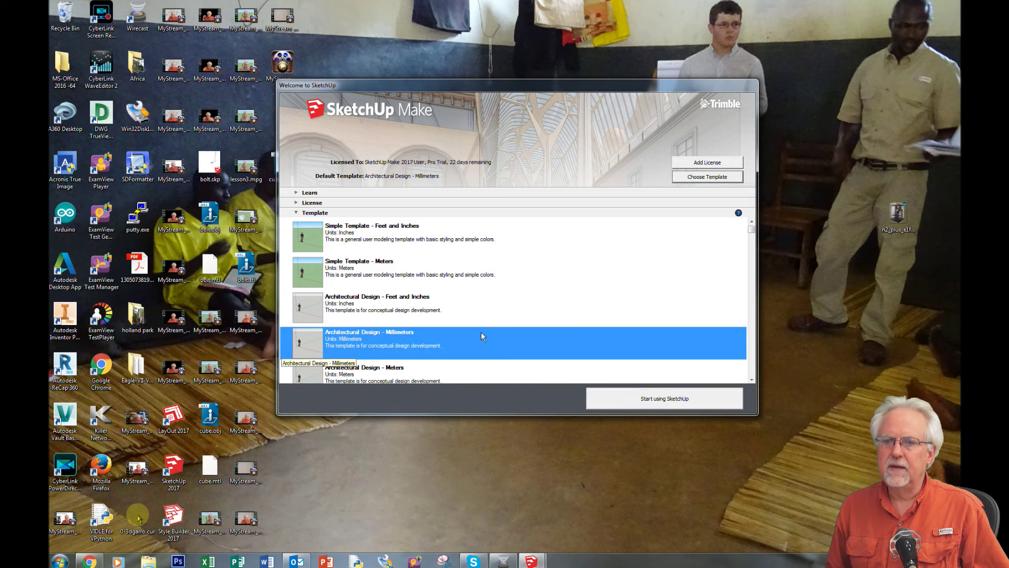
{"action": "left_click", "coordinate": [369, 339]}
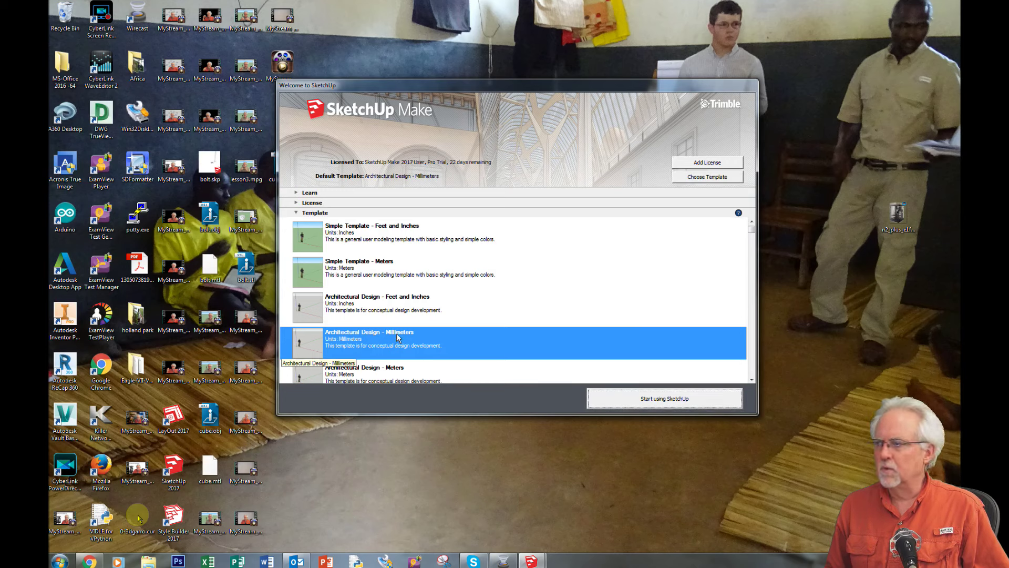
{"action": "left_click", "coordinate": [645, 399]}
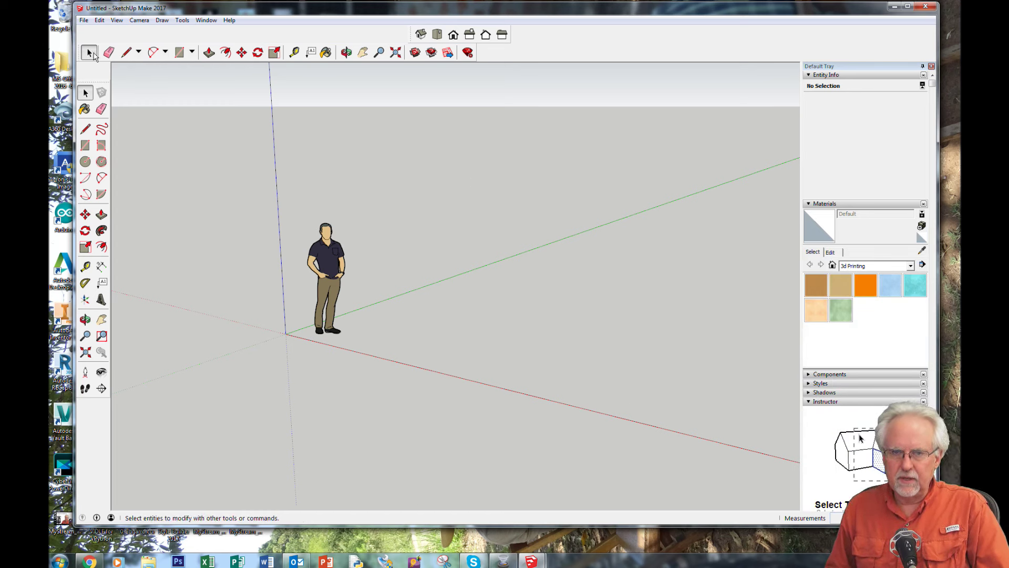
Delete the default human figure standing near the origin.
{"action": "left_click", "coordinate": [330, 272]}
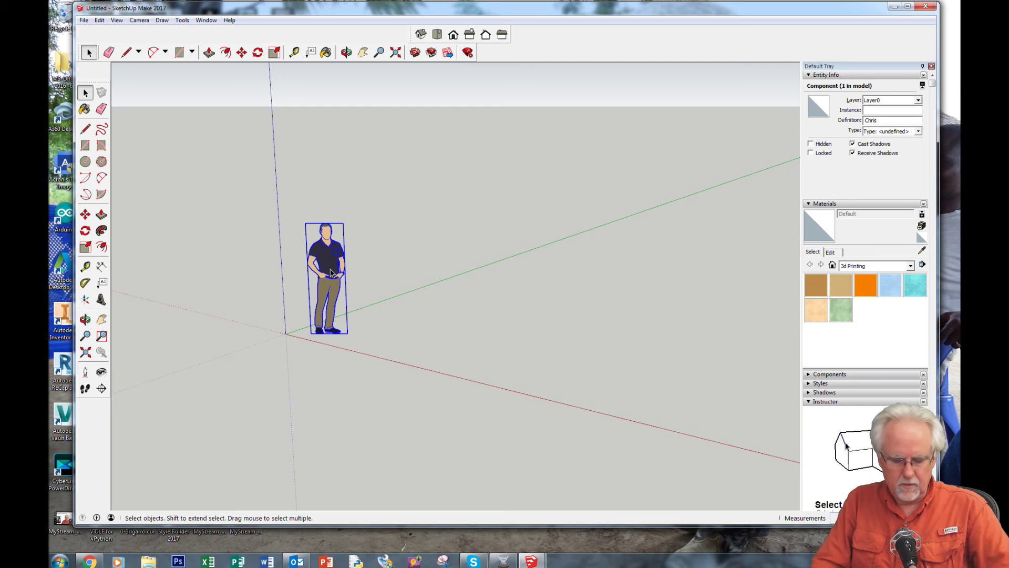
{"action": "key", "text": "Delete"}
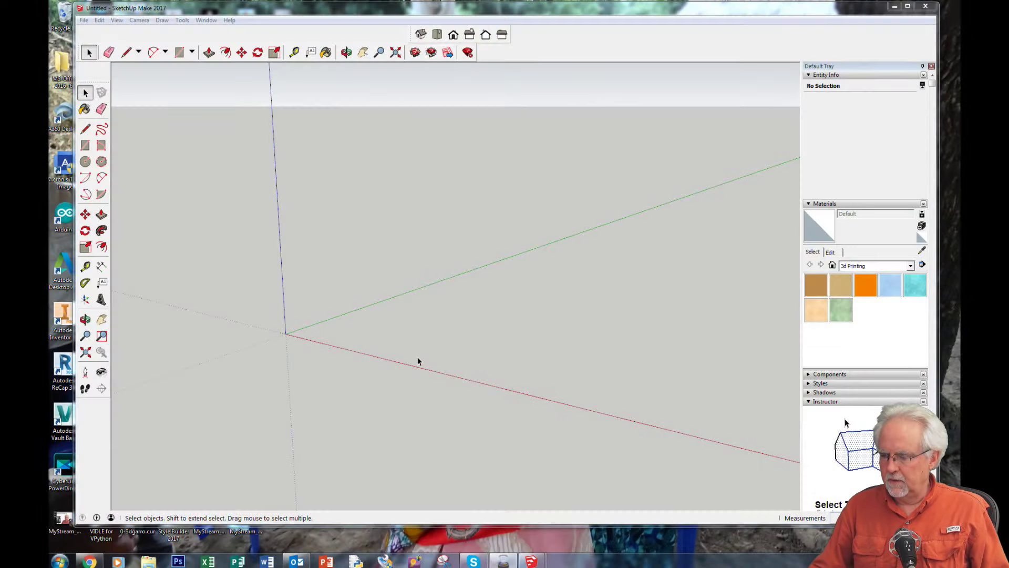
Draw a 75 by 25 mm rectangle on the ground plane from the origin, with its long side along the red axis.
{"action": "left_click", "coordinate": [85, 145]}
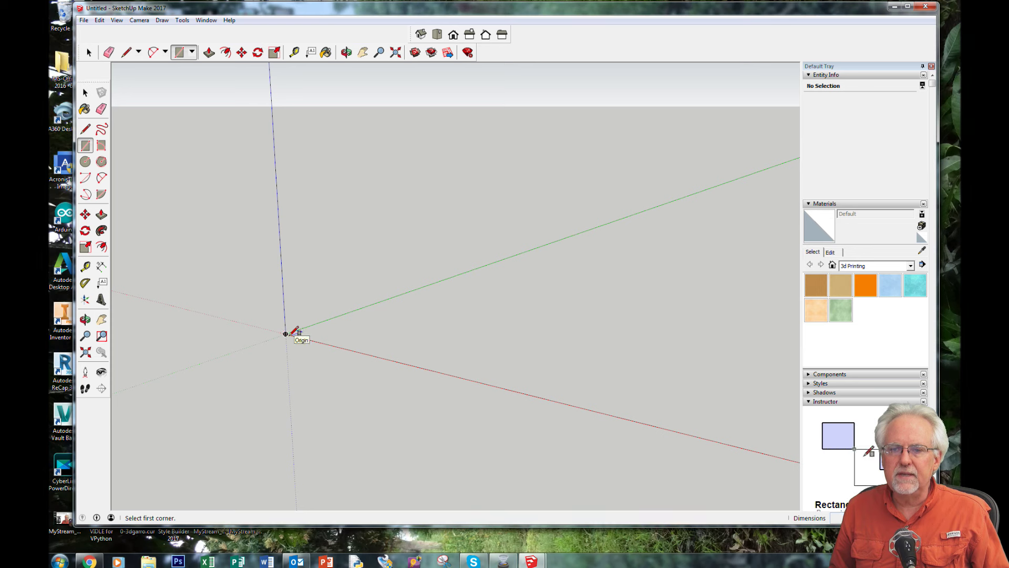
{"action": "left_click", "coordinate": [287, 334]}
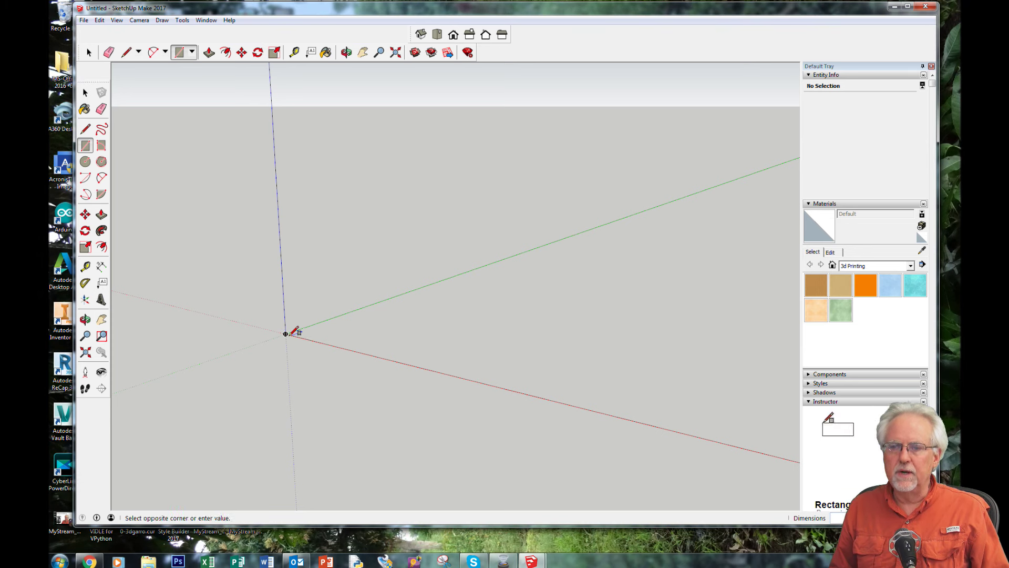
{"action": "left_click", "coordinate": [755, 345]}
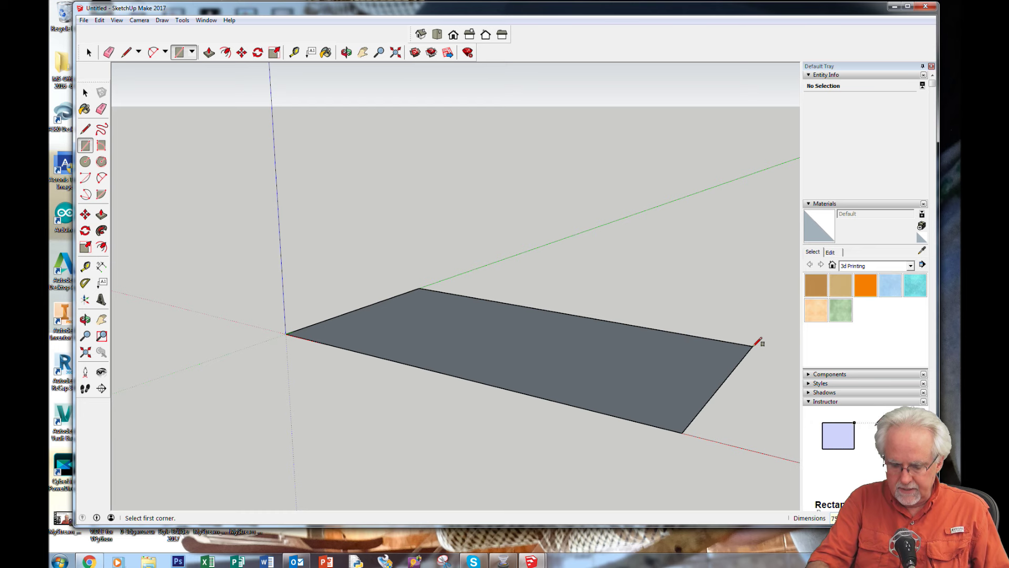
{"action": "key", "text": "ctrl+z"}
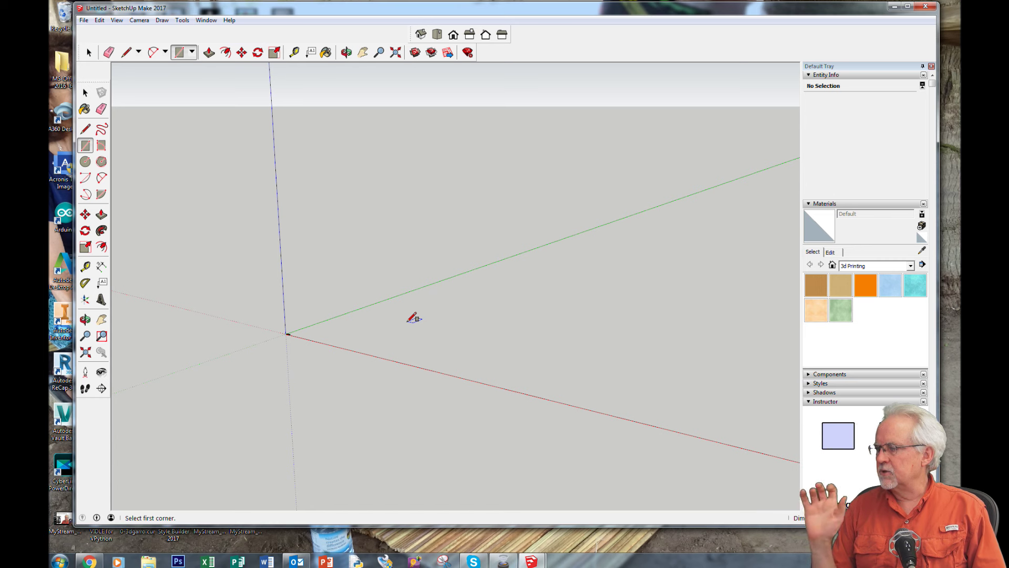
Examine the rectangle at the origin close up, from directly above and from an oblique angle.
{"action": "left_click", "coordinate": [362, 54]}
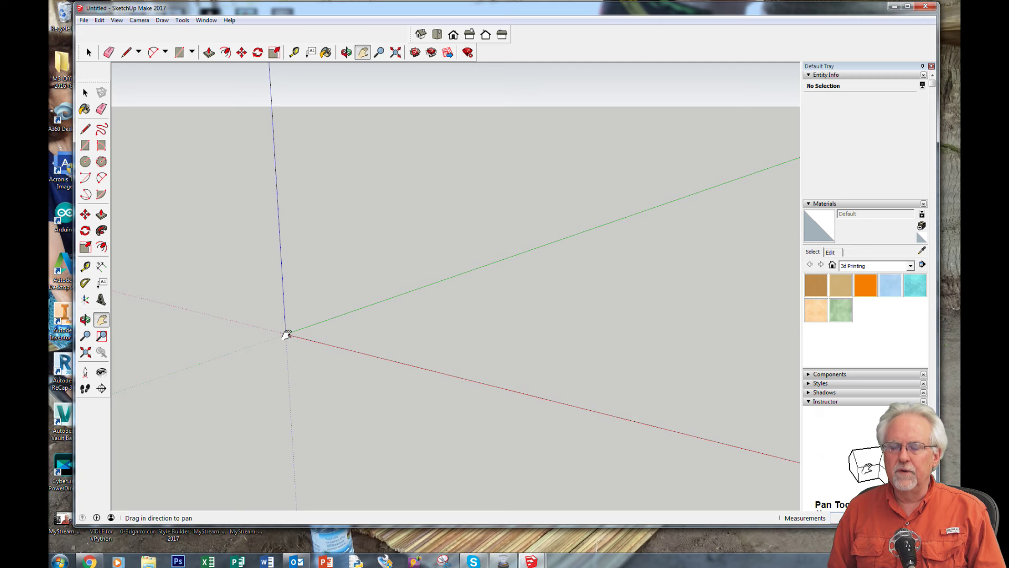
{"action": "left_click_drag", "start_coordinate": [286, 335], "coordinate": [286, 334]}
{"action": "scroll", "coordinate": [287, 335], "scroll_direction": "up", "scroll_amount": 5}
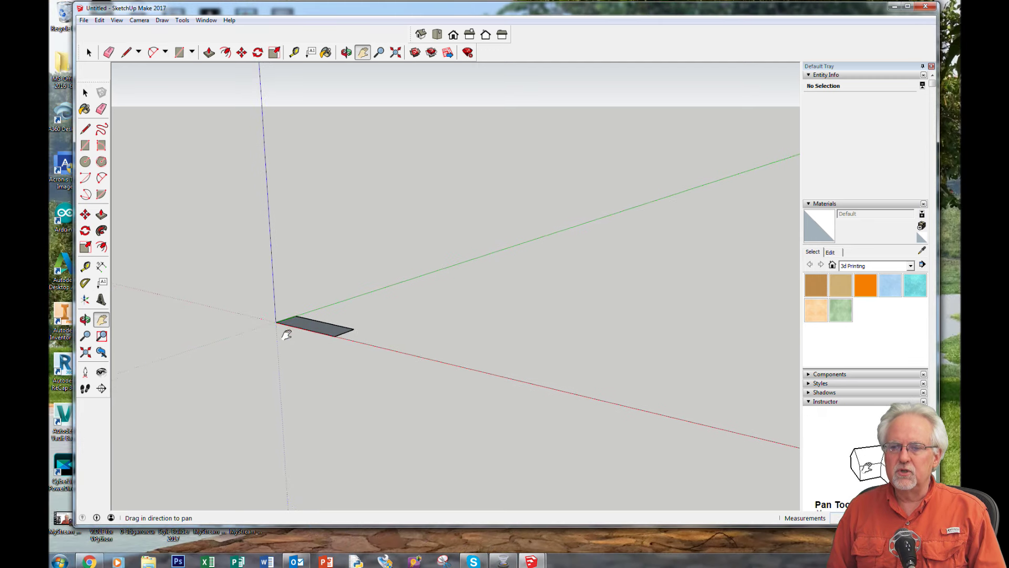
{"action": "scroll", "coordinate": [287, 335], "scroll_direction": "up", "scroll_amount": 1}
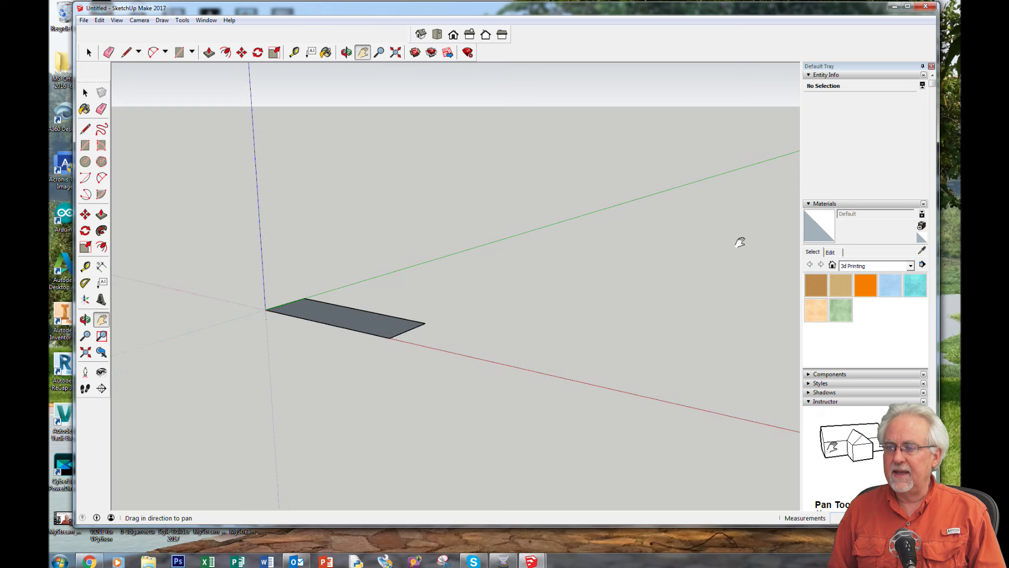
{"action": "scroll", "coordinate": [740, 242], "scroll_direction": "up", "scroll_amount": 2}
{"action": "scroll", "coordinate": [740, 242], "scroll_direction": "down", "scroll_amount": 1}
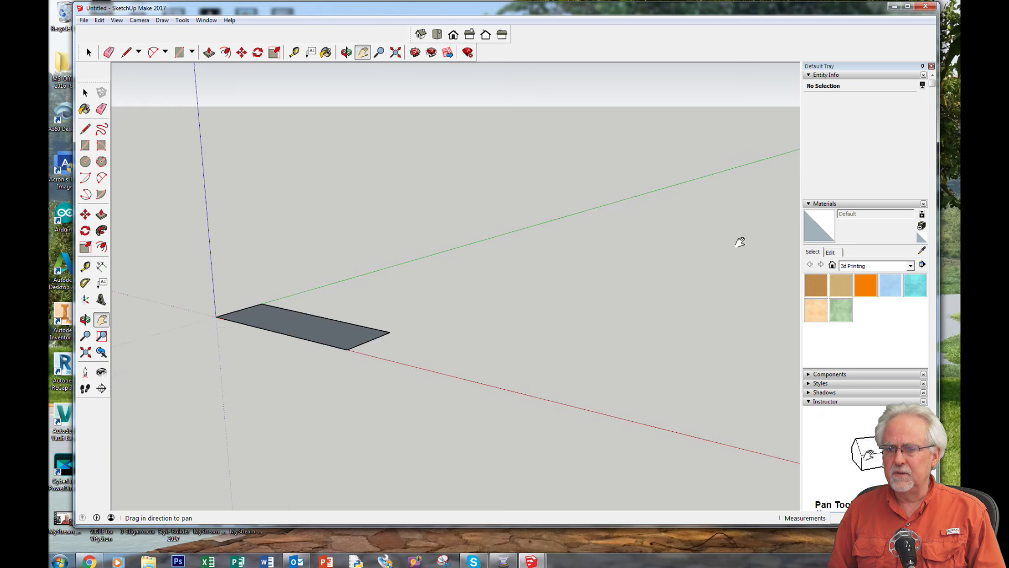
{"action": "scroll", "coordinate": [740, 242], "scroll_direction": "up", "scroll_amount": 1}
{"action": "scroll", "coordinate": [740, 241], "scroll_direction": "down", "scroll_amount": 1}
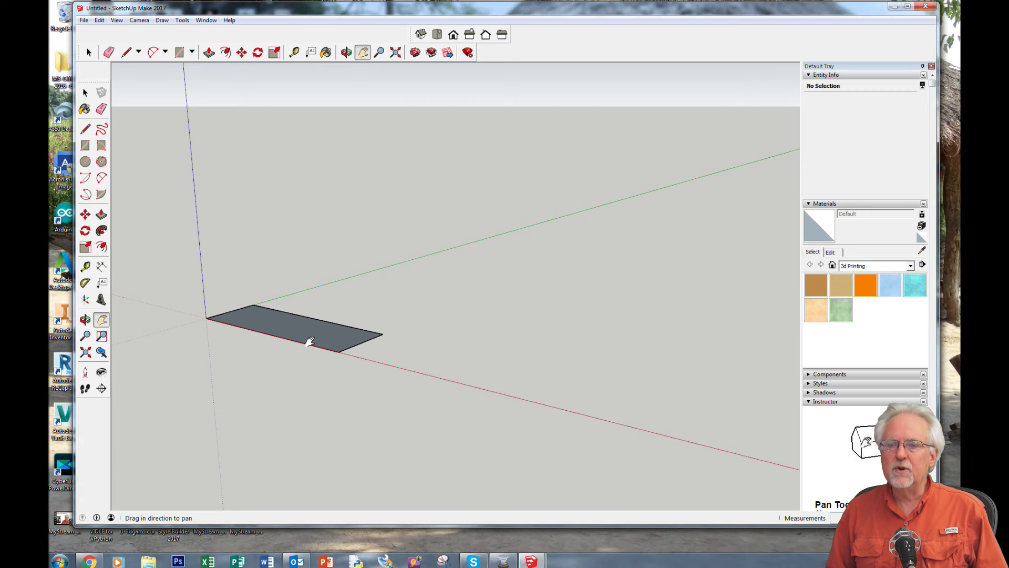
{"action": "scroll", "coordinate": [310, 341], "scroll_direction": "up", "scroll_amount": 1}
{"action": "left_click_drag", "start_coordinate": [310, 342], "coordinate": [516, 356]}
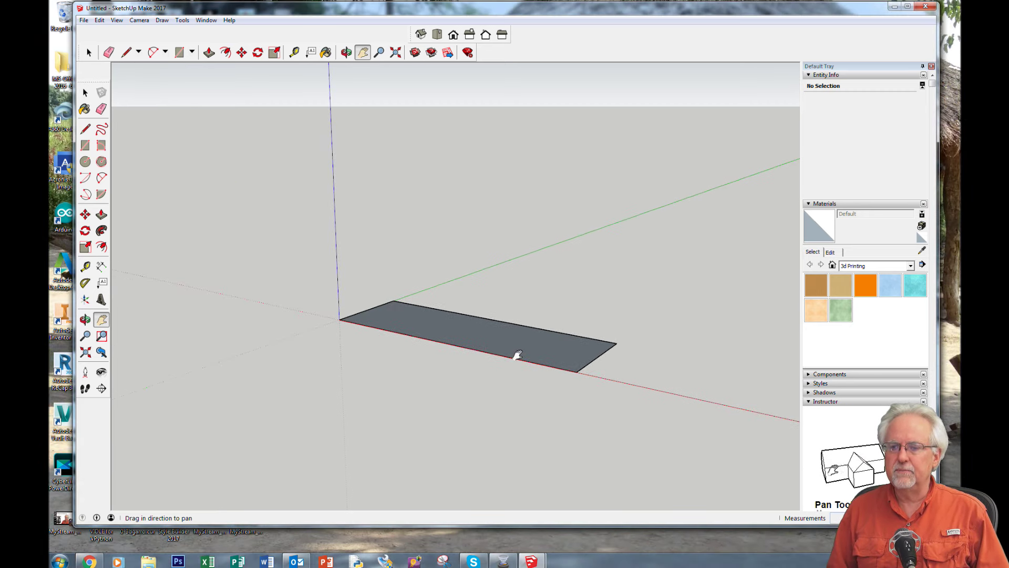
{"action": "scroll", "coordinate": [518, 355], "scroll_direction": "up", "scroll_amount": 1}
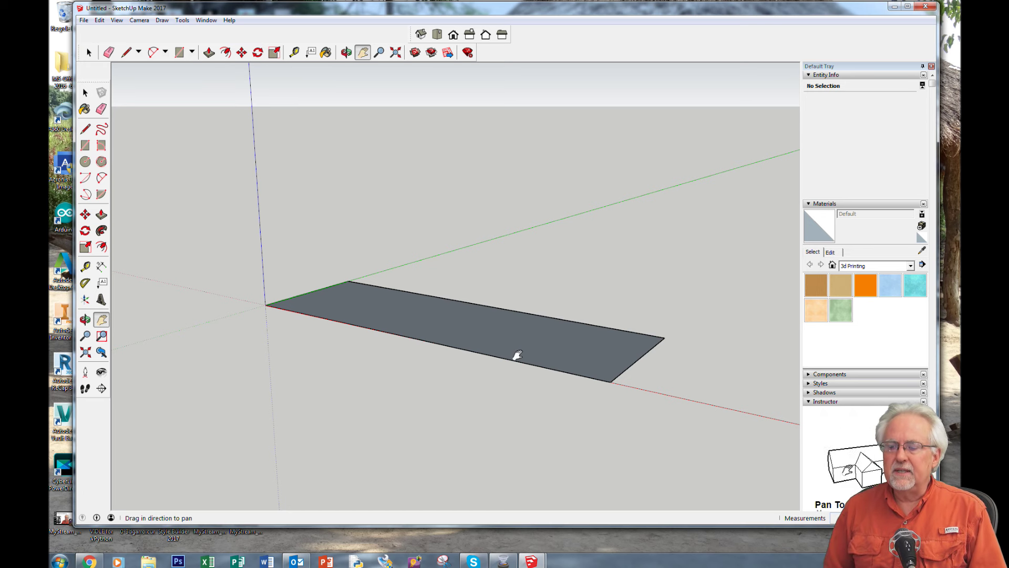
{"action": "left_click", "coordinate": [437, 36]}
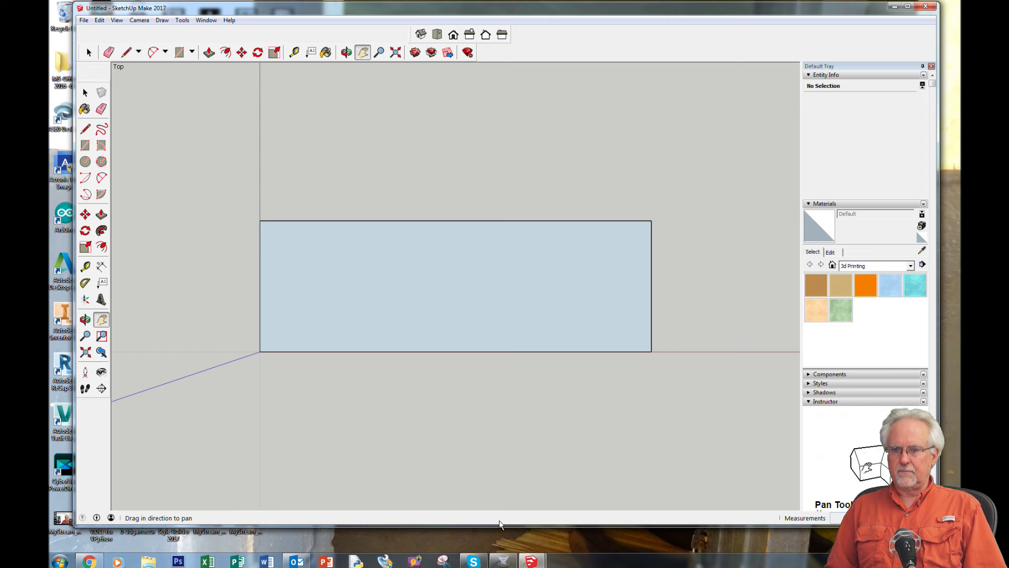
{"action": "key", "text": "o"}
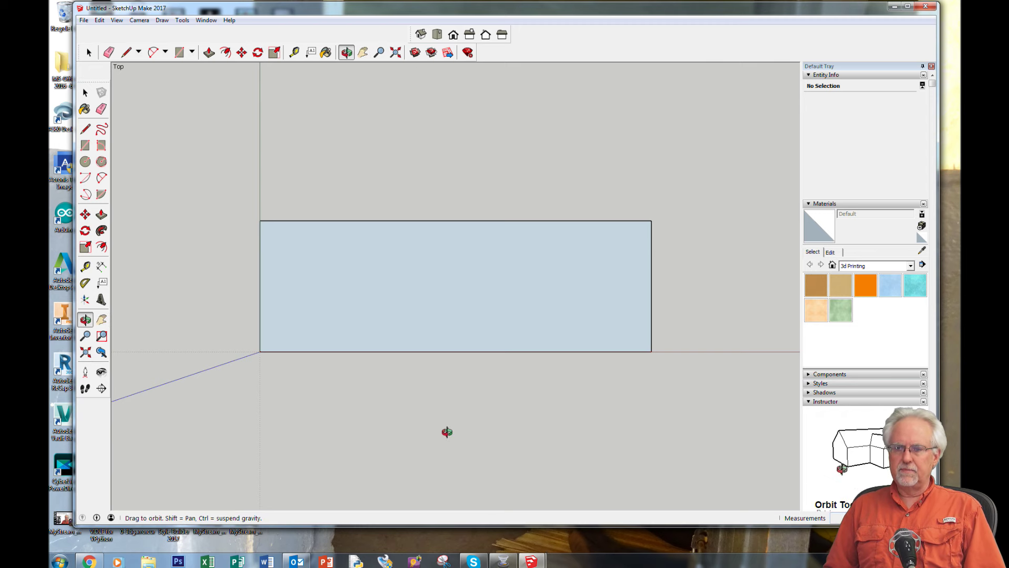
{"action": "left_click_drag", "start_coordinate": [446, 427], "coordinate": [477, 202]}
{"action": "key", "text": "h"}
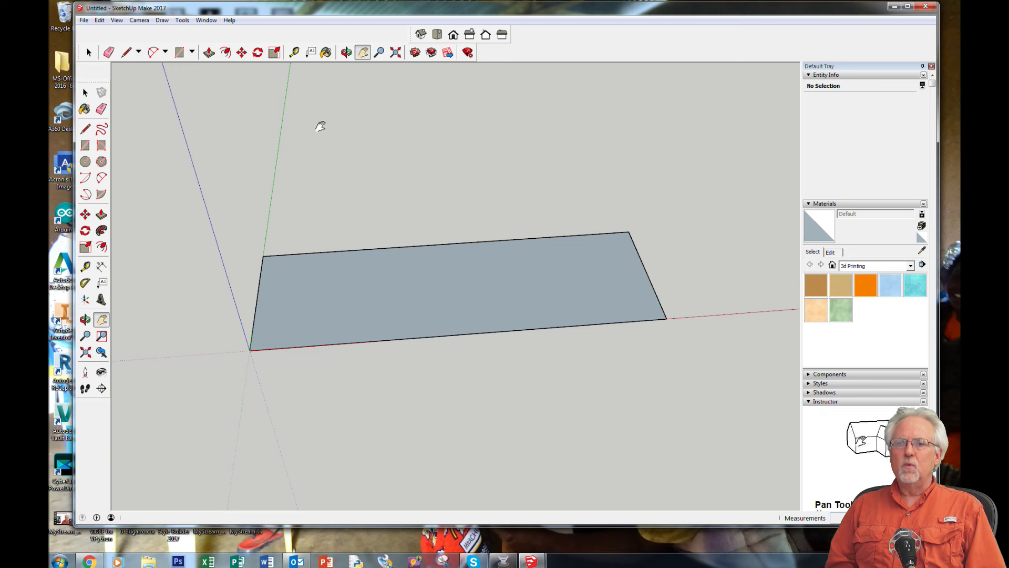
Push/Pull the rectangle's face upward about 37 mm to form a solid block.
{"action": "left_click", "coordinate": [209, 53]}
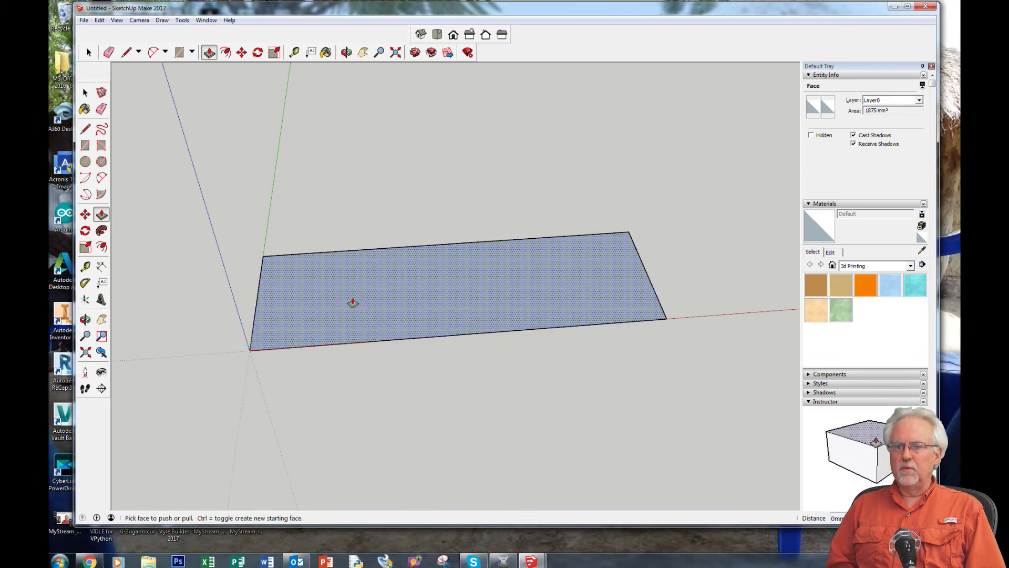
{"action": "left_click", "coordinate": [352, 304]}
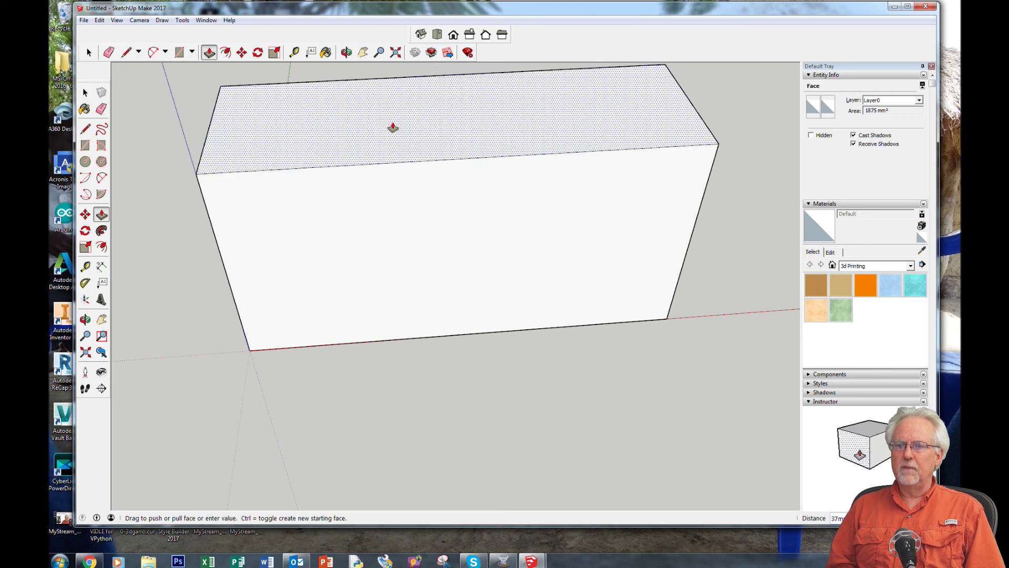
{"action": "left_click", "coordinate": [393, 128]}
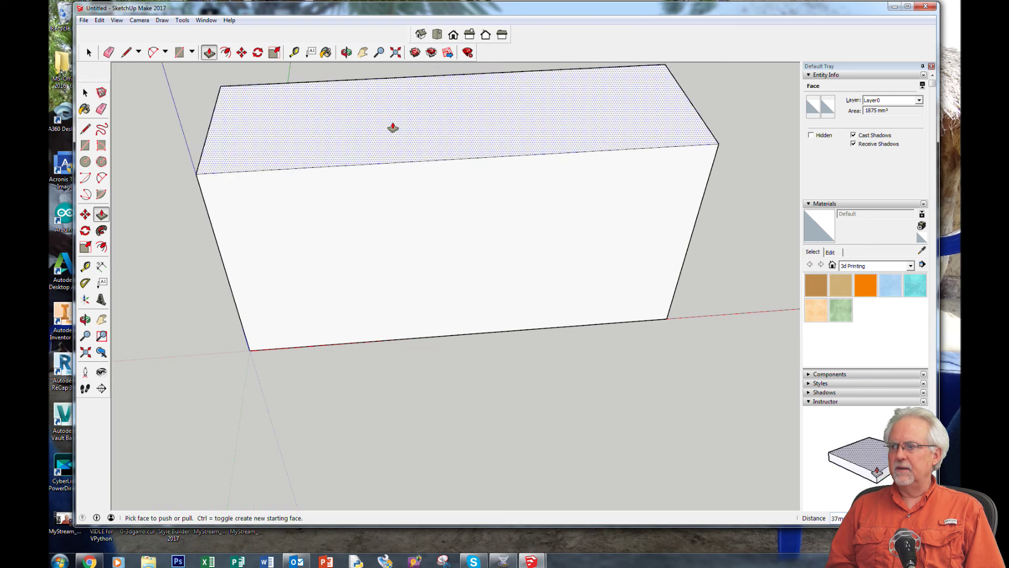
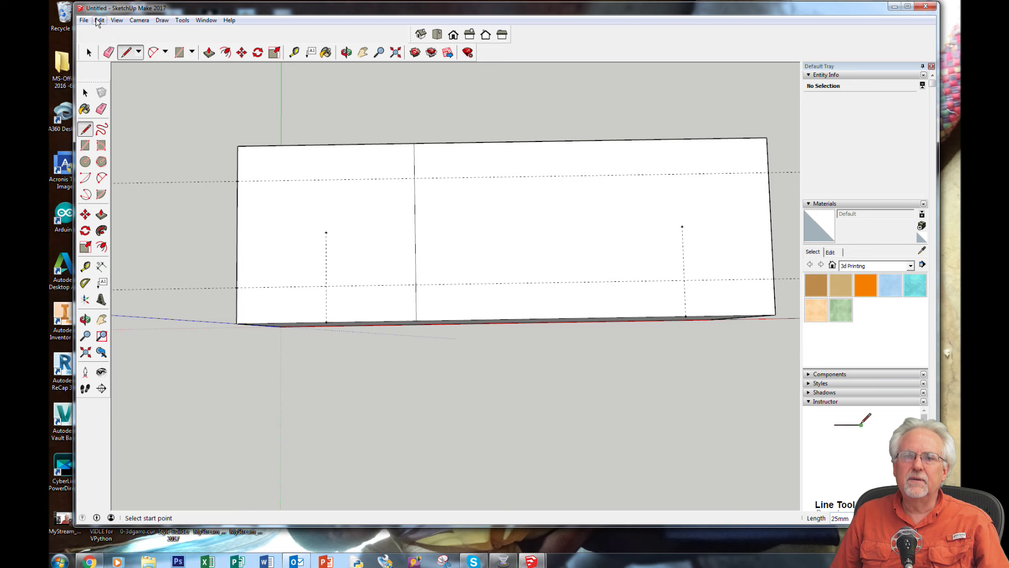
Undo the last line drawn across the block's top face.
{"action": "left_click", "coordinate": [98, 20]}
{"action": "left_click", "coordinate": [118, 32]}
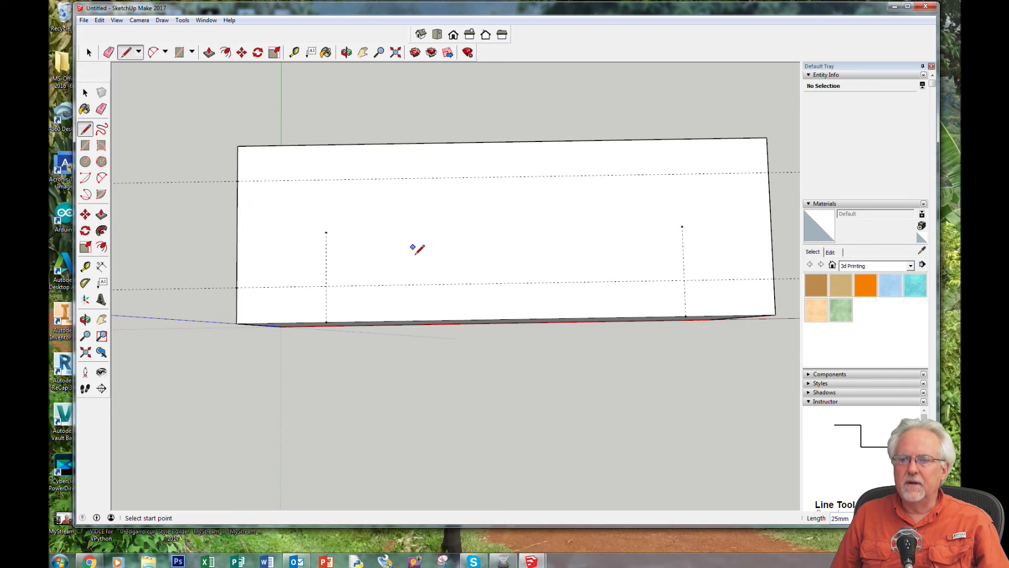
Try to mark 25 mm from the left front corner along the top face's front edge with Tape Measure, declining to resize the model.
{"action": "left_click", "coordinate": [294, 52]}
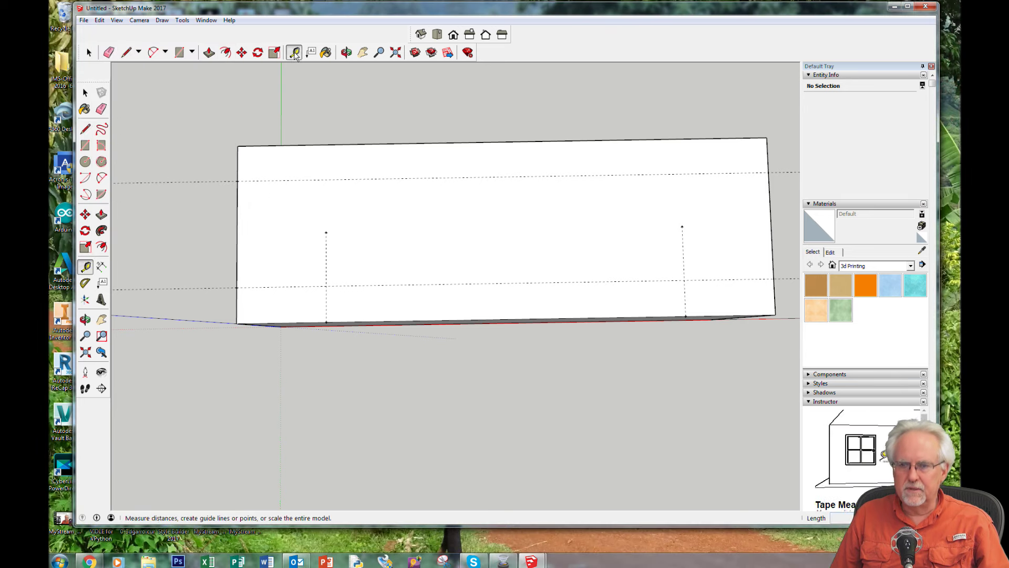
{"action": "left_click", "coordinate": [236, 323]}
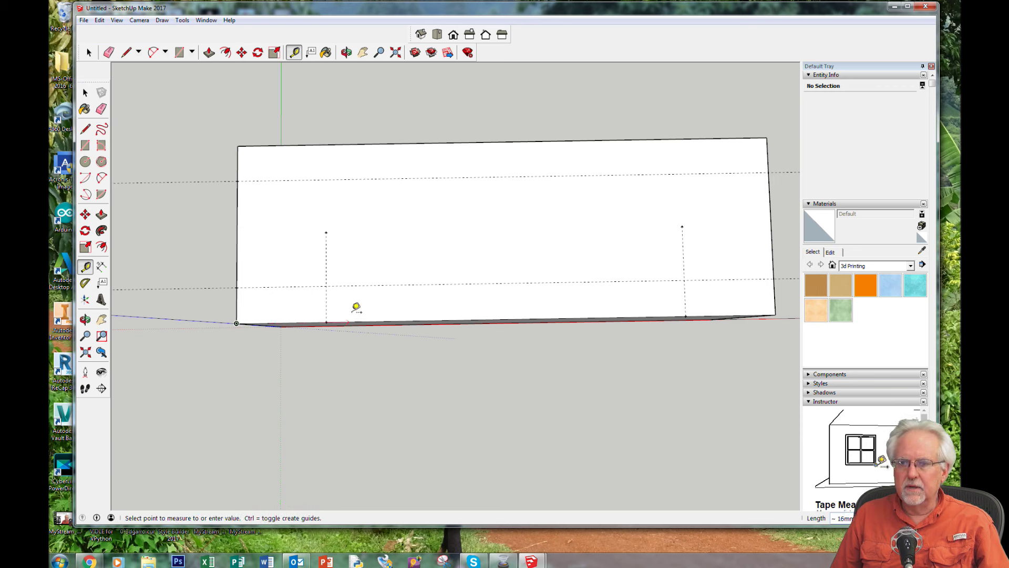
{"action": "left_click", "coordinate": [428, 318]}
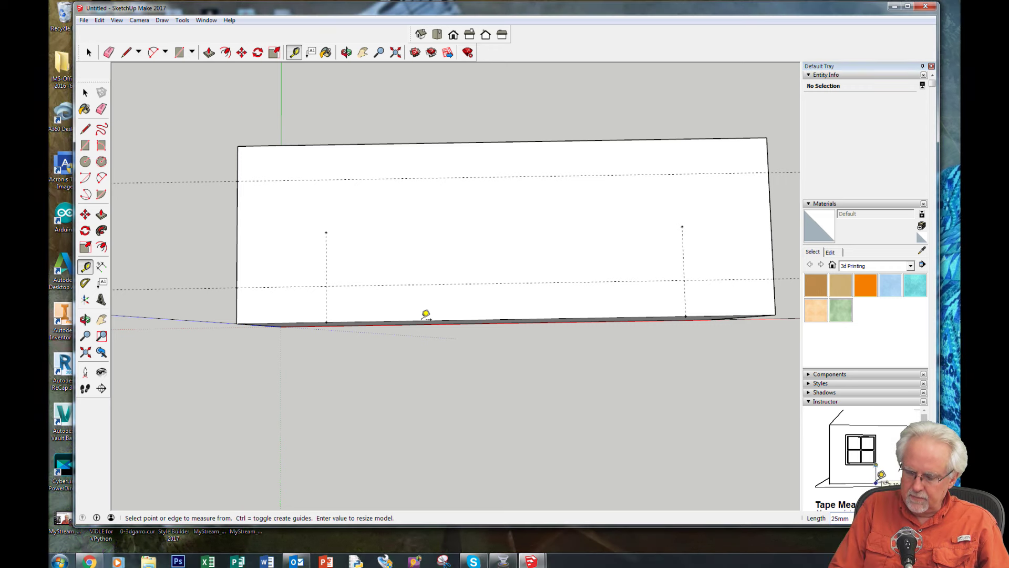
{"action": "type", "text": "25"}
{"action": "key", "text": "Return"}
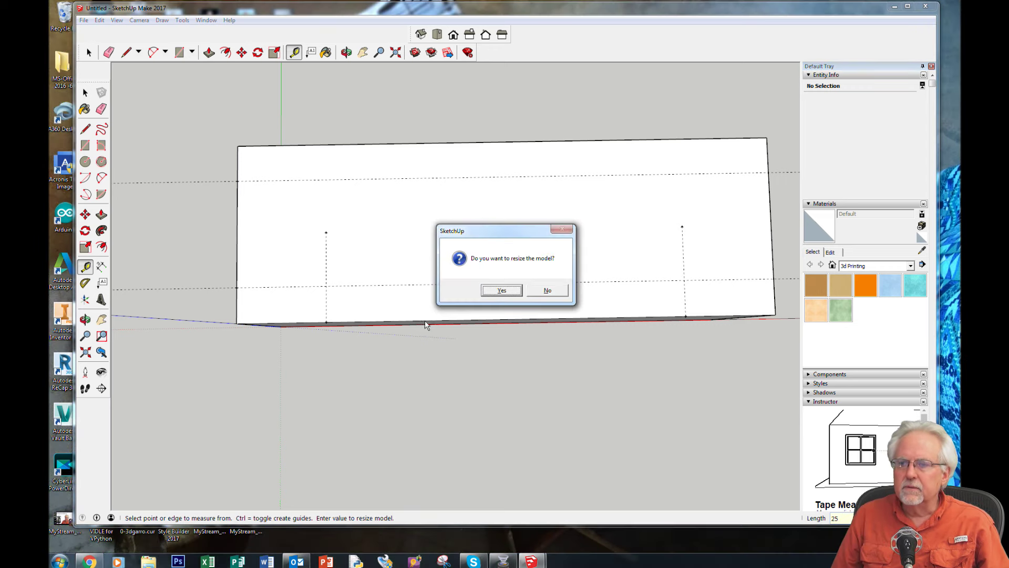
{"action": "left_click", "coordinate": [520, 292]}
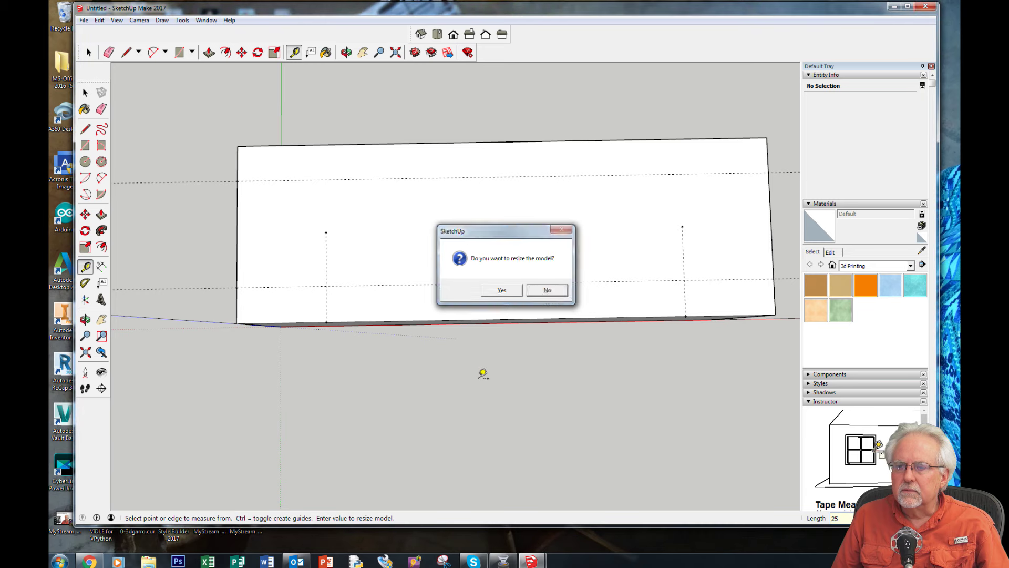
Measure off 25 mm from the left rear corner along the top face's back edge with Tape Measure.
{"action": "middle_click_drag", "start_coordinate": [459, 366], "coordinate": [473, 264]}
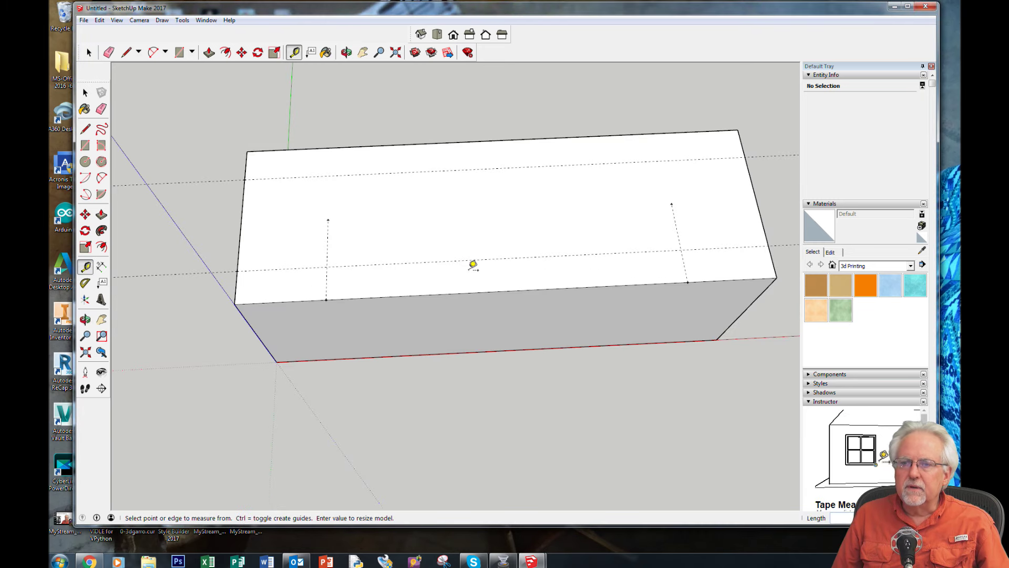
{"action": "left_click", "coordinate": [247, 151]}
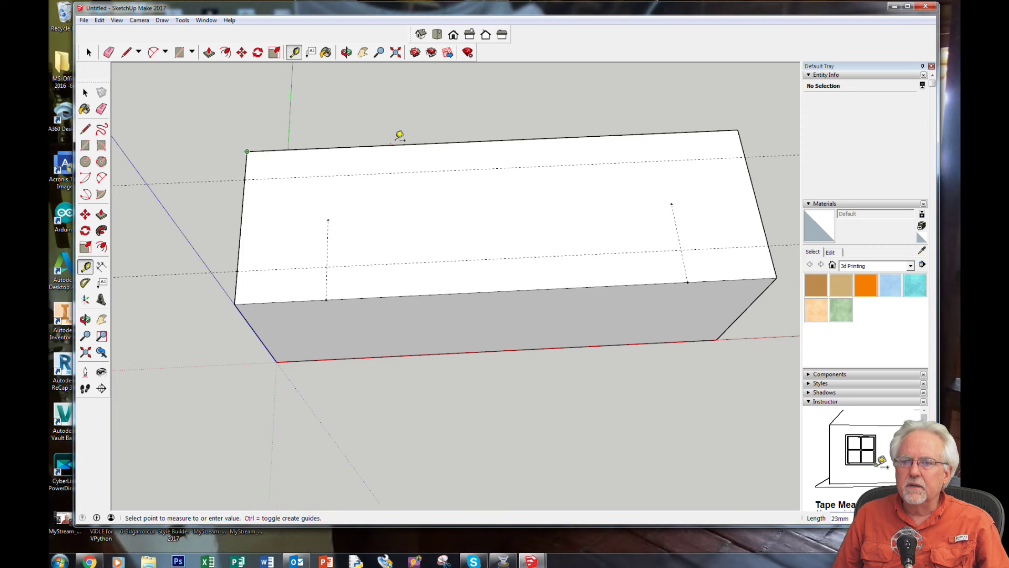
{"action": "type", "text": "25"}
{"action": "key", "text": "Return"}
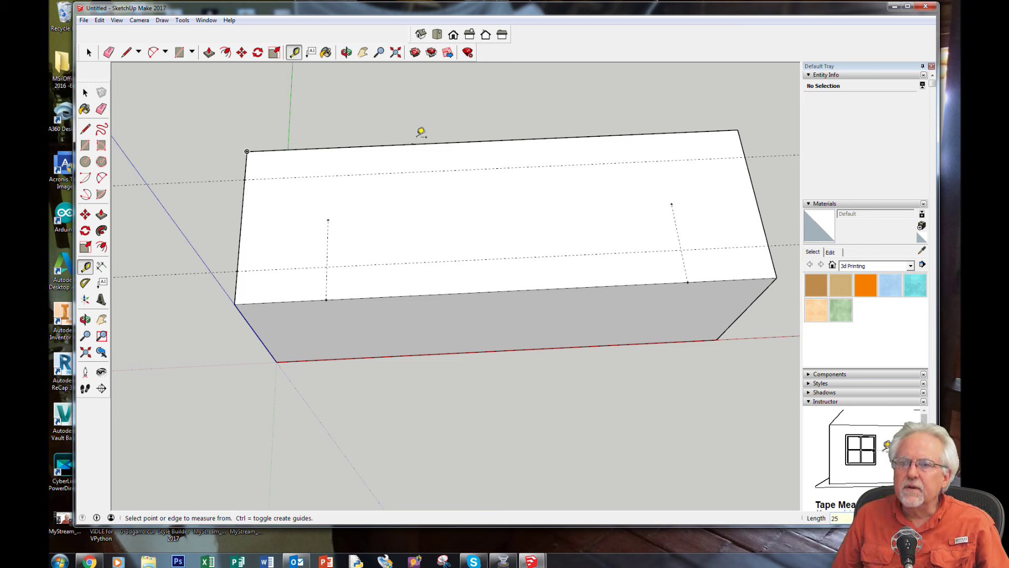
Place two guides across the top face from back edge to front edge, 25 mm in from its left and right ends.
{"action": "left_click", "coordinate": [412, 144]}
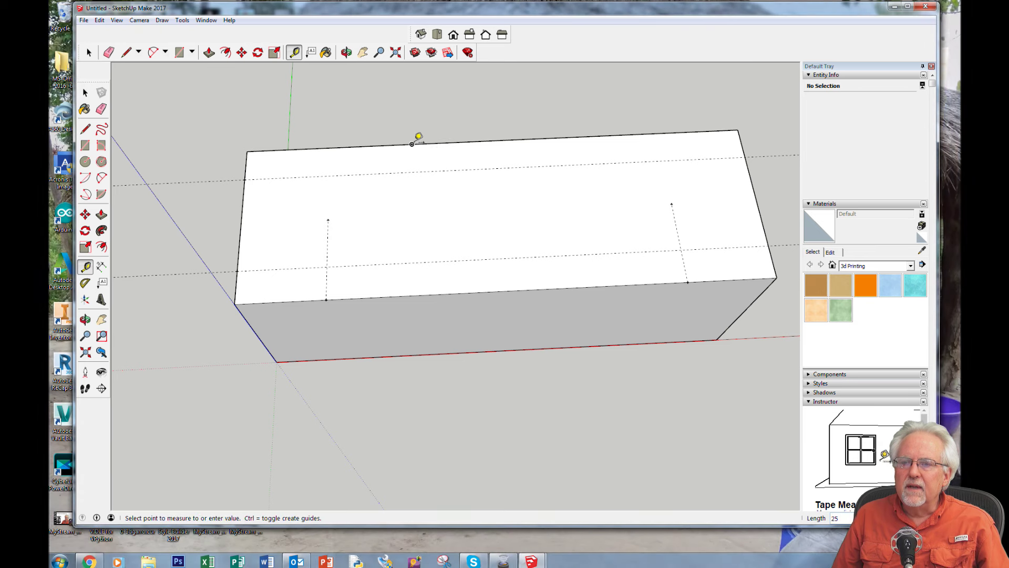
{"action": "left_click", "coordinate": [417, 294]}
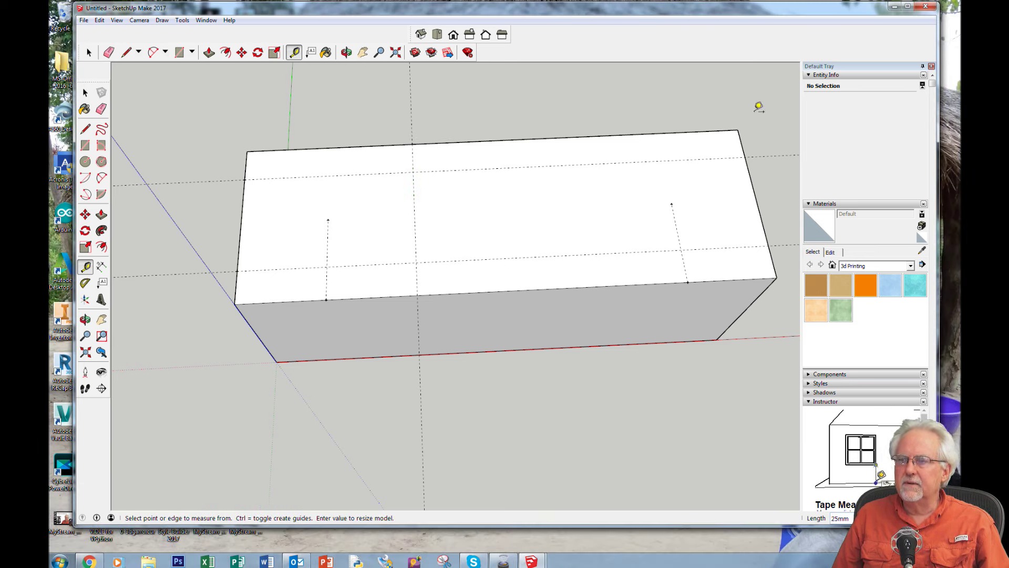
{"action": "left_click", "coordinate": [739, 130]}
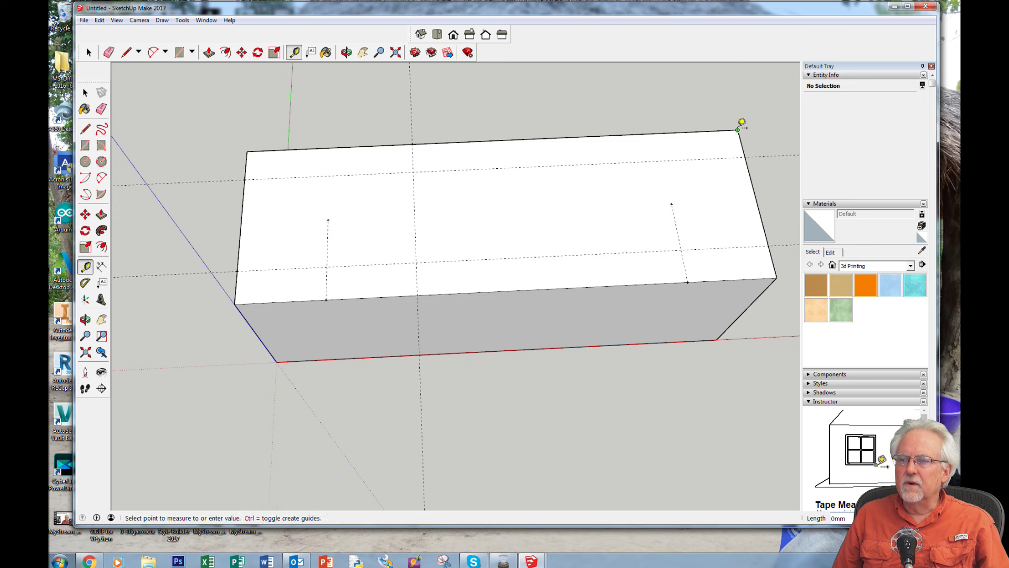
{"action": "left_click", "coordinate": [623, 127]}
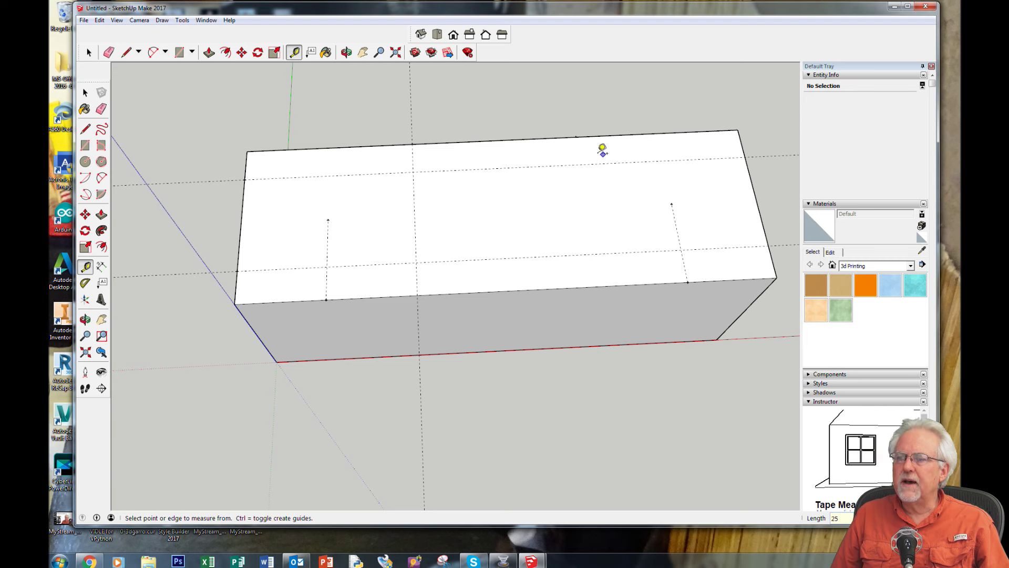
{"action": "left_click", "coordinate": [575, 137]}
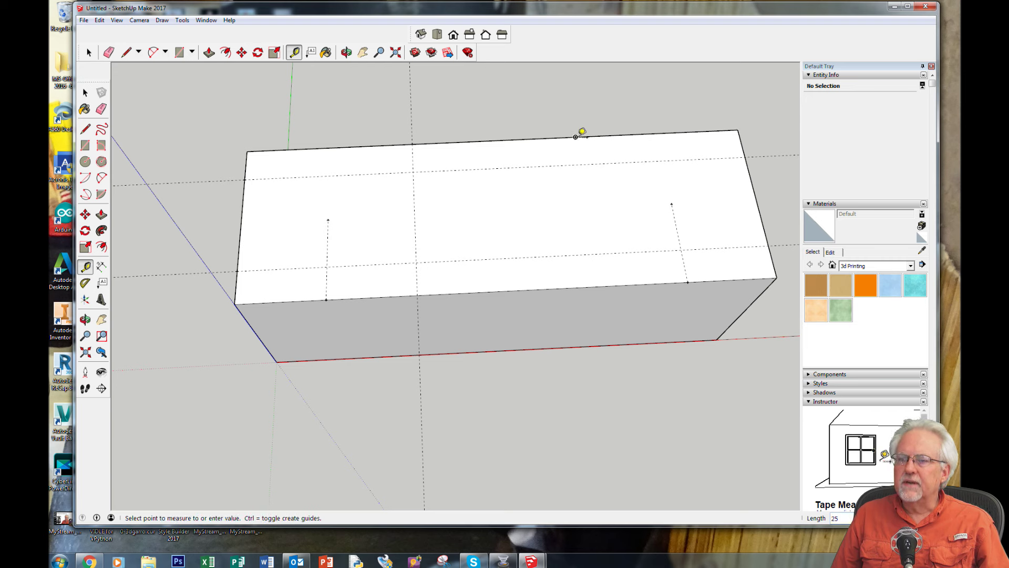
{"action": "left_click", "coordinate": [604, 283]}
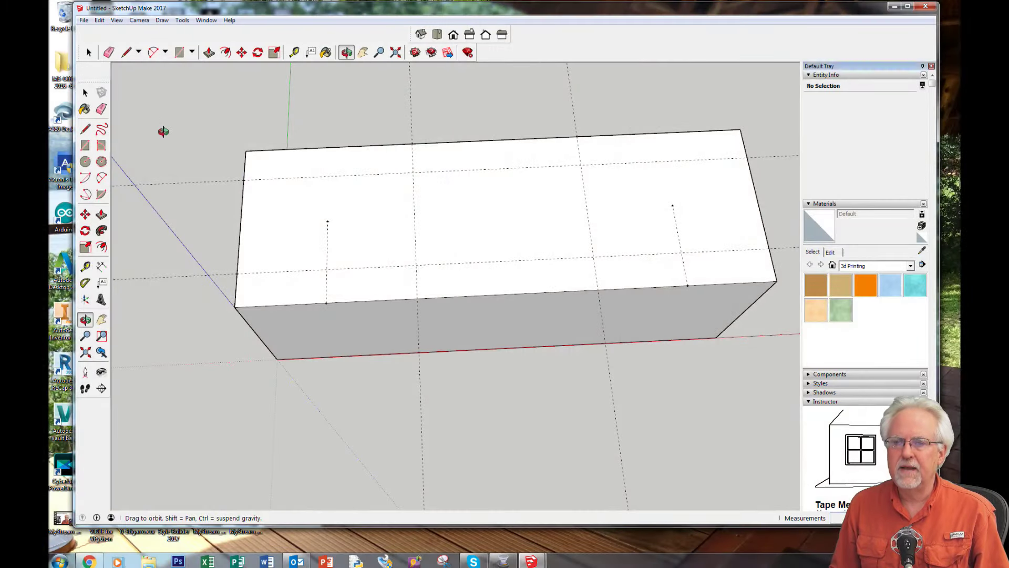
Draw a circle of radius 7.5 mm on the top face, centred on the left guide point.
{"action": "left_click_drag", "start_coordinate": [163, 131], "coordinate": [153, 225]}
{"action": "key", "text": "t"}
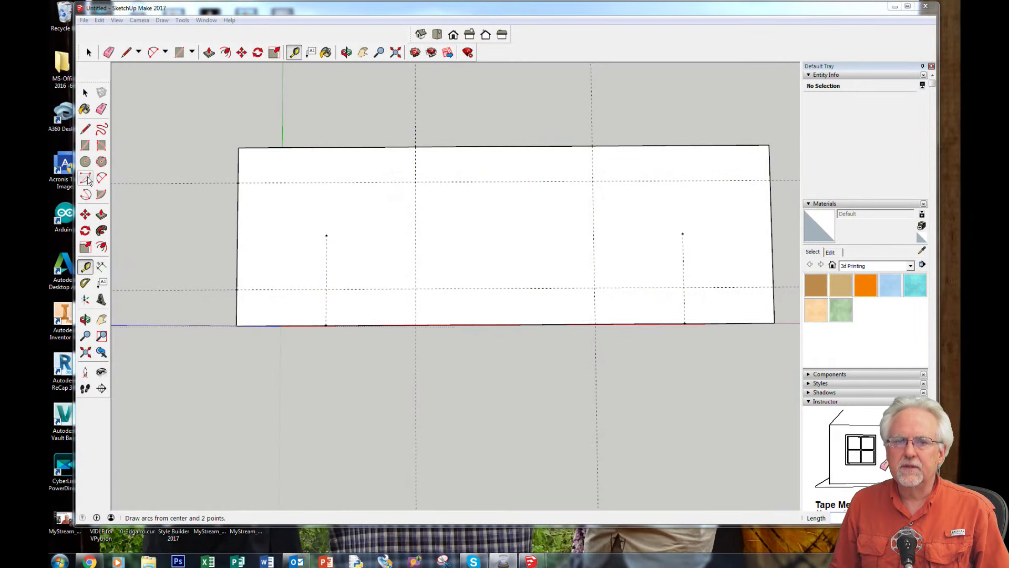
{"action": "left_click", "coordinate": [85, 162]}
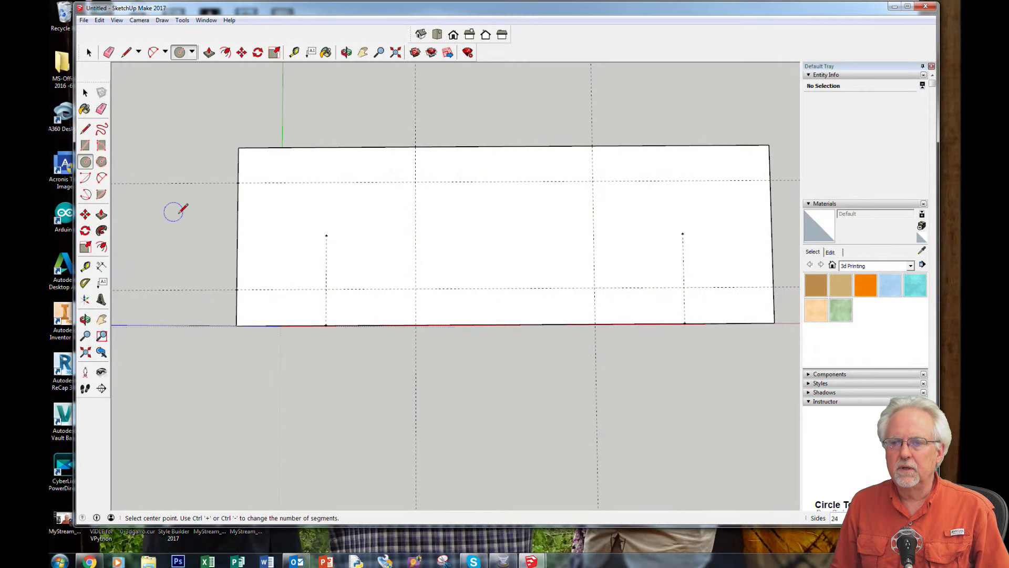
{"action": "left_click", "coordinate": [327, 235]}
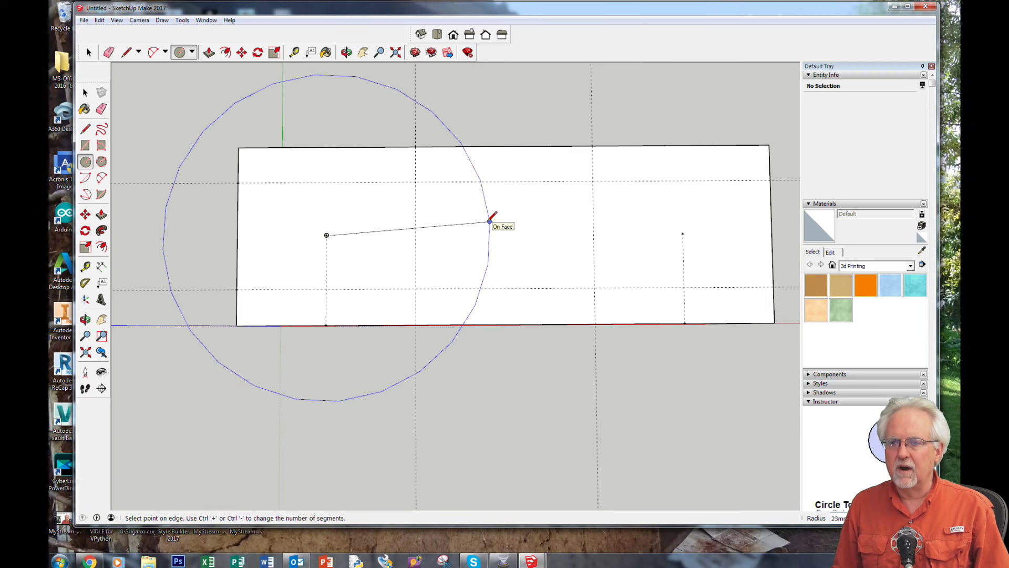
{"action": "left_click", "coordinate": [490, 221]}
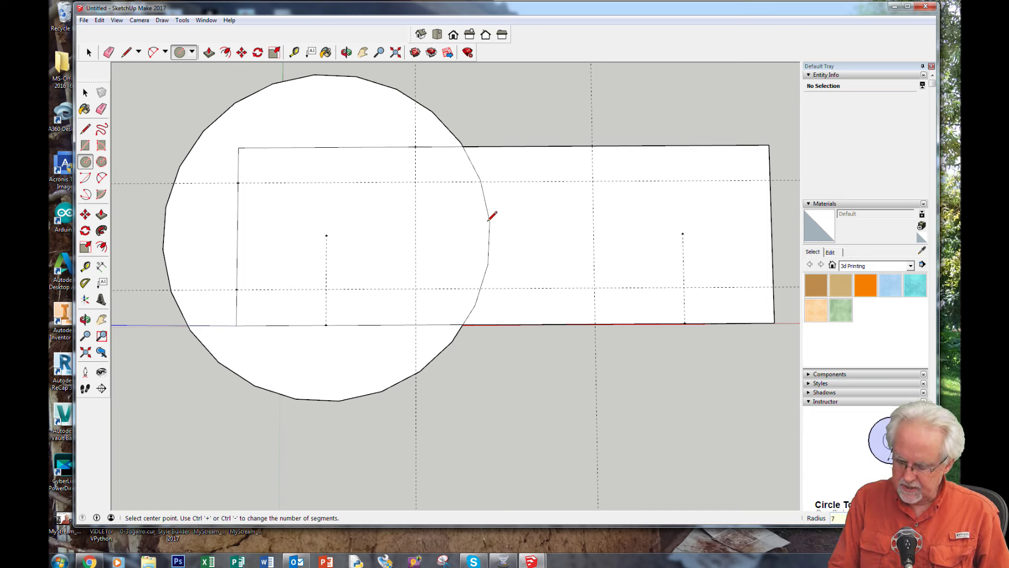
{"action": "key", "text": "Return"}
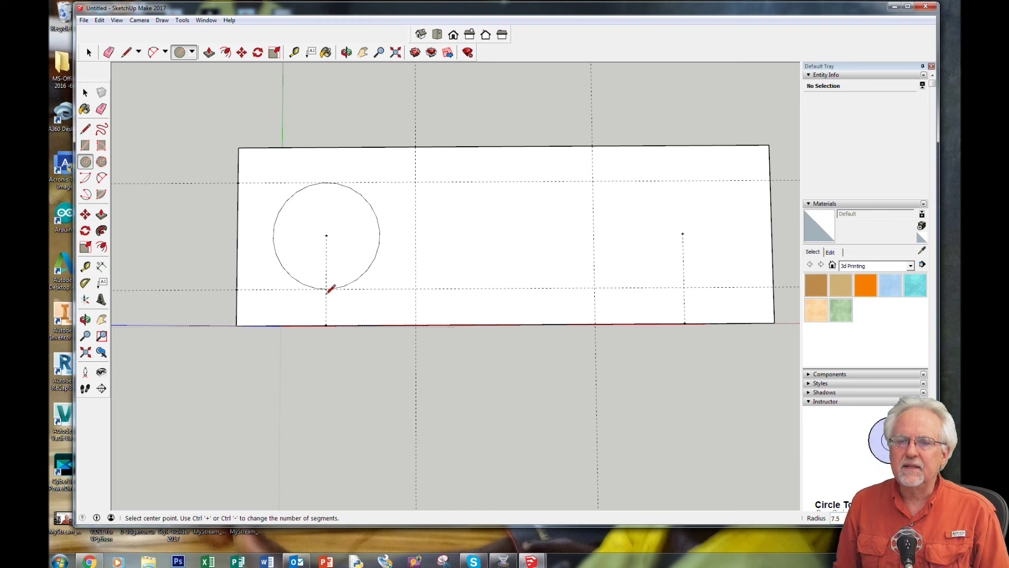
Measure the gap between the top face's left edge and the nearest point of the circle.
{"action": "left_click", "coordinate": [293, 52]}
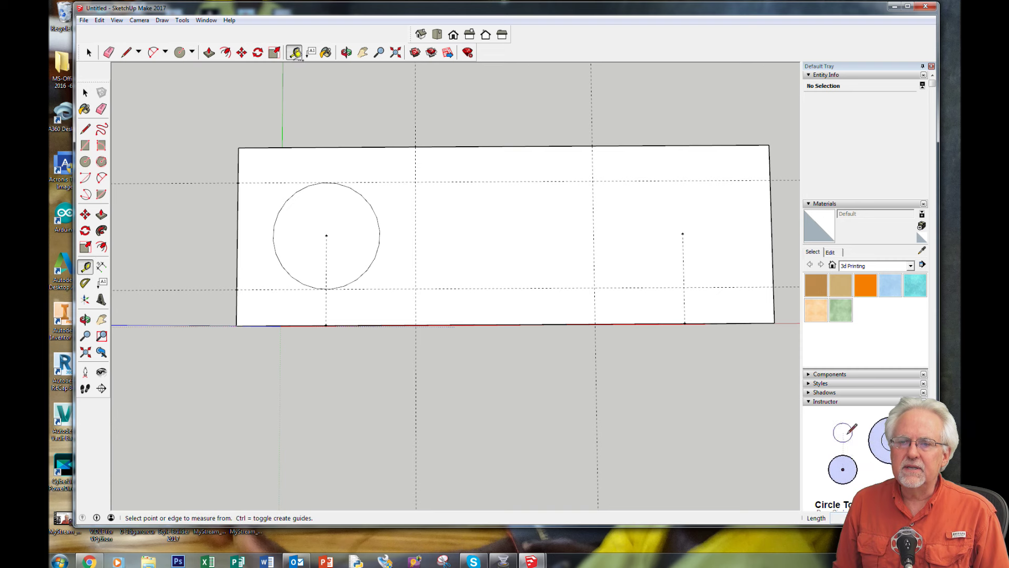
{"action": "left_click", "coordinate": [237, 235]}
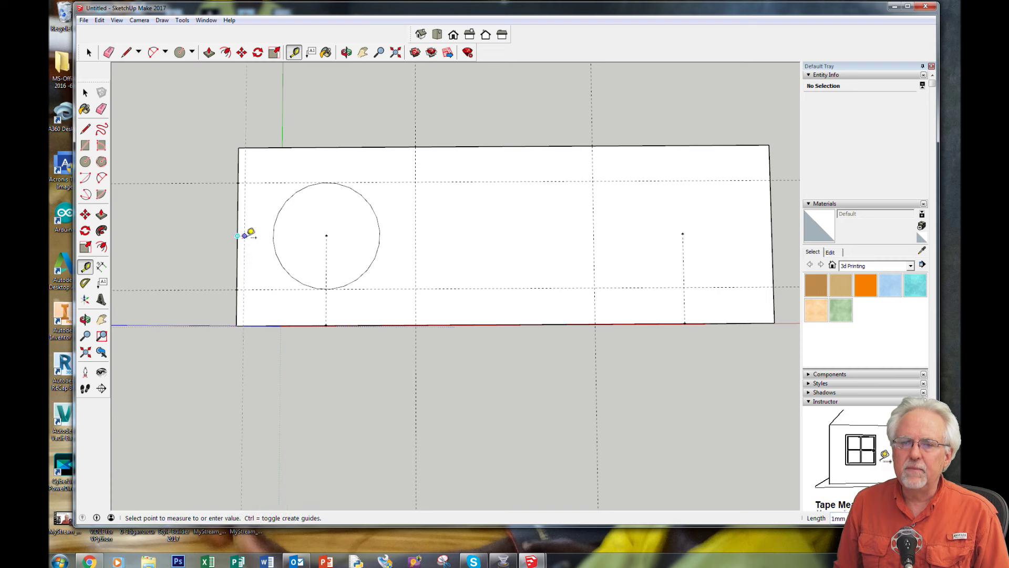
{"action": "left_click", "coordinate": [274, 234]}
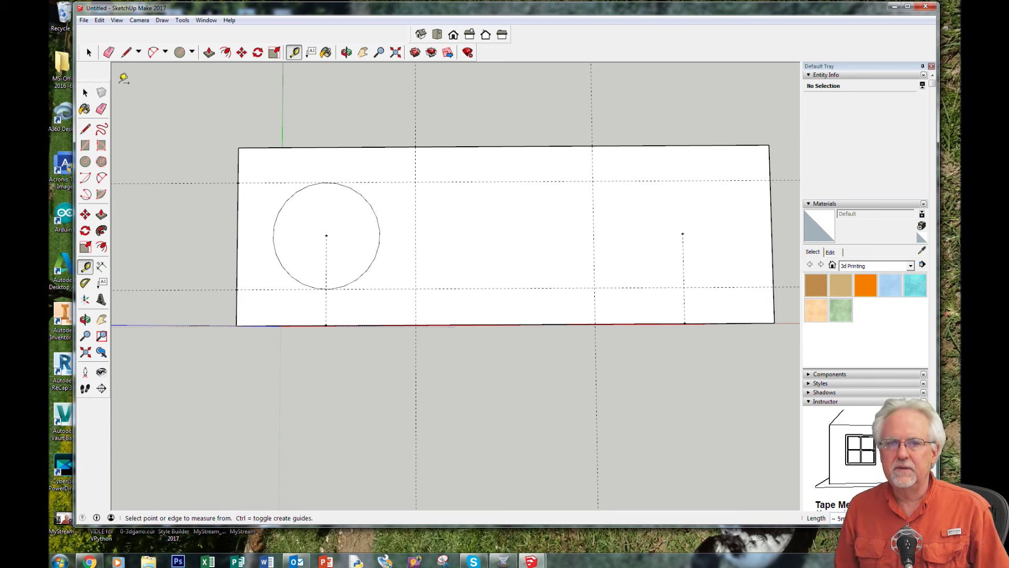
{"action": "left_click", "coordinate": [85, 92]}
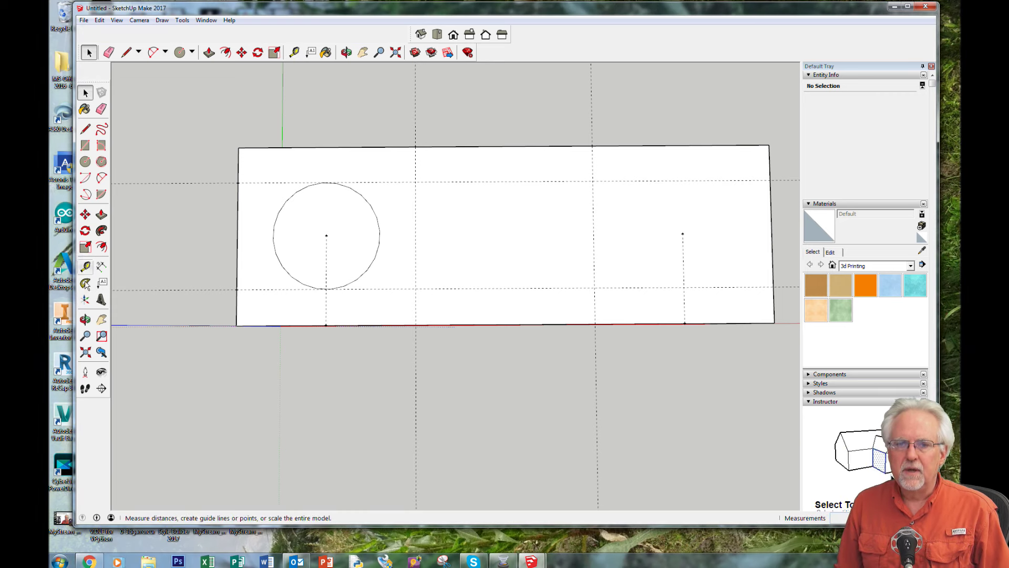
Draw a second circle of radius 7.5 mm on the top face, centred on the right guide point.
{"action": "left_click", "coordinate": [85, 162]}
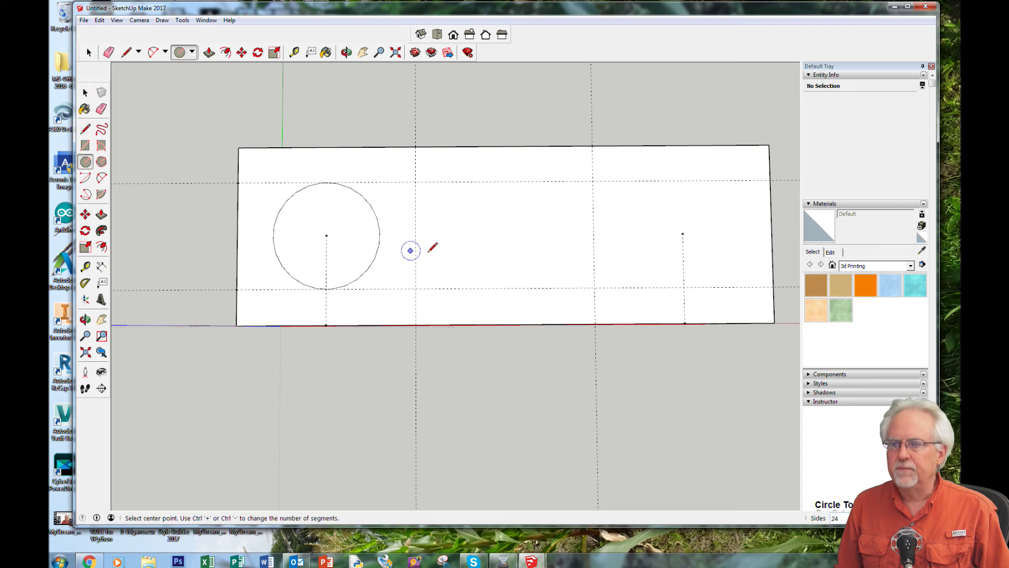
{"action": "left_click", "coordinate": [683, 234]}
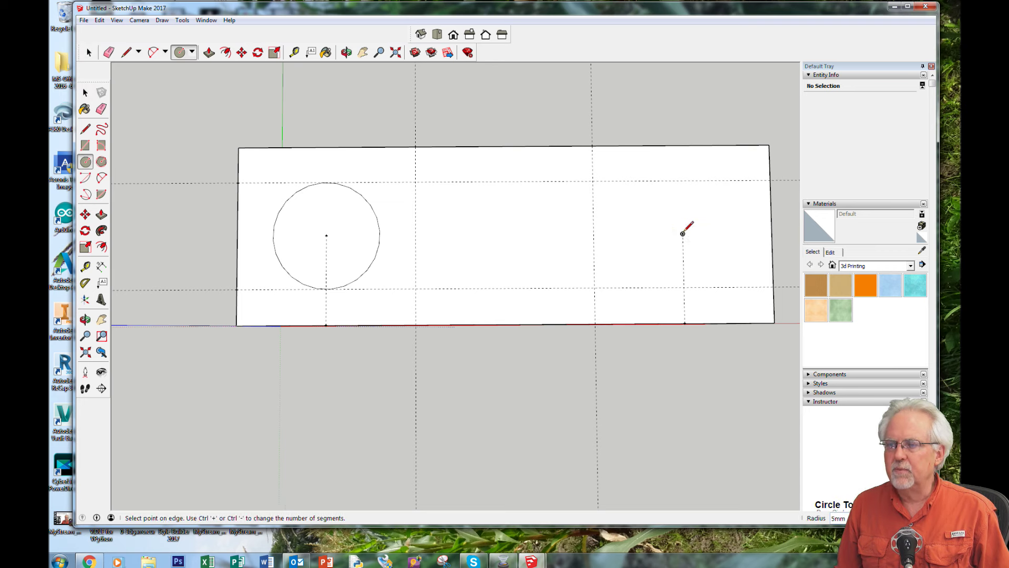
{"action": "left_click", "coordinate": [694, 128]}
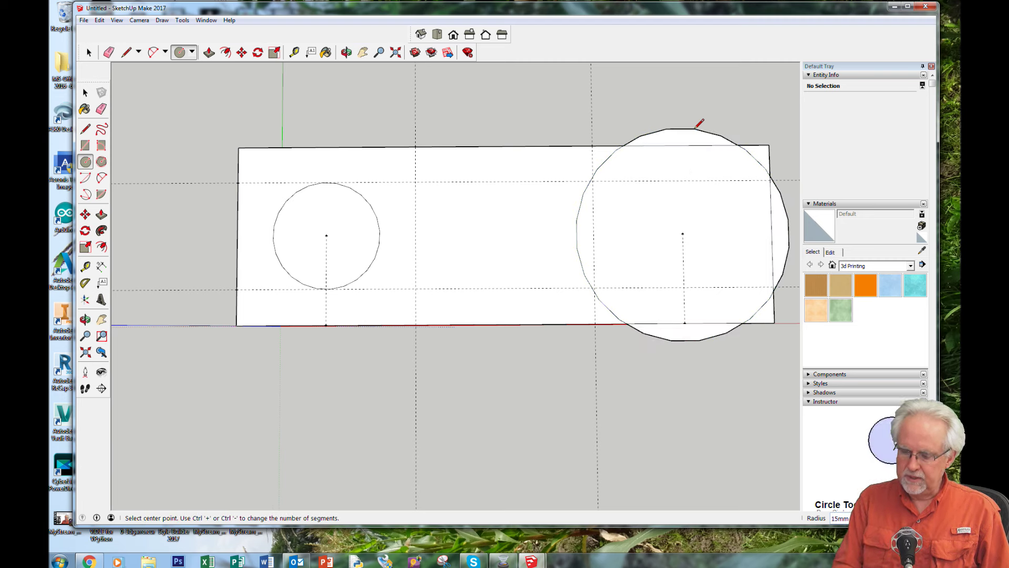
{"action": "type", "text": "7"}
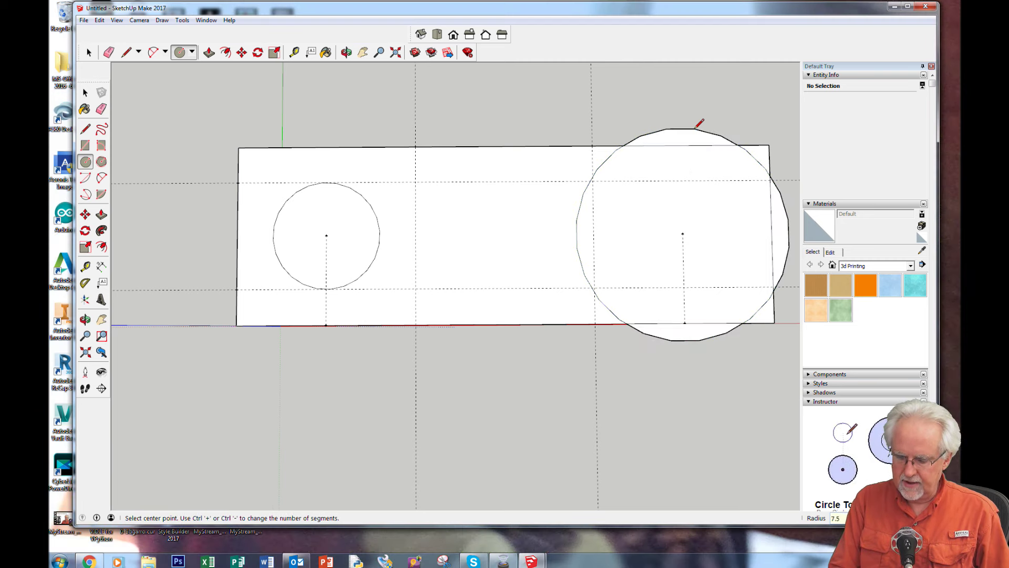
{"action": "type", "text": ".5"}
{"action": "key", "text": "Return"}
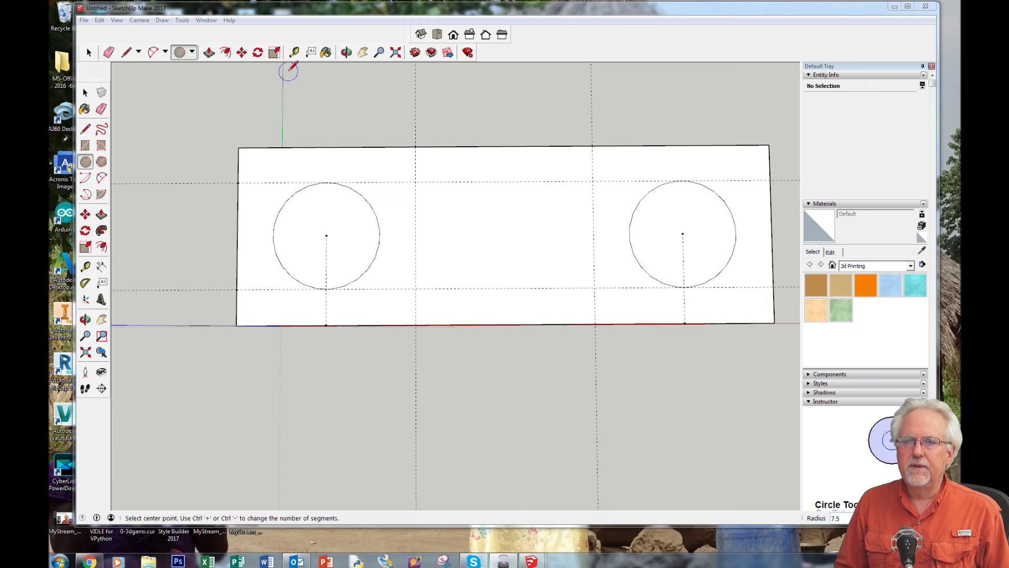
Measure along the front lengthwise guide from the top face's left edge to the nearer cross guide.
{"action": "left_click", "coordinate": [294, 52]}
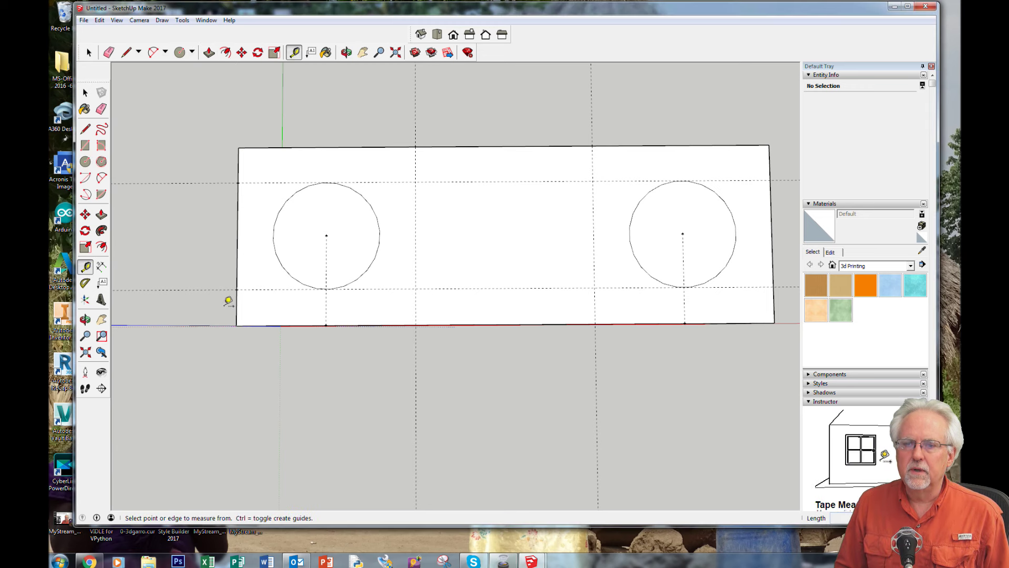
{"action": "left_click", "coordinate": [236, 288]}
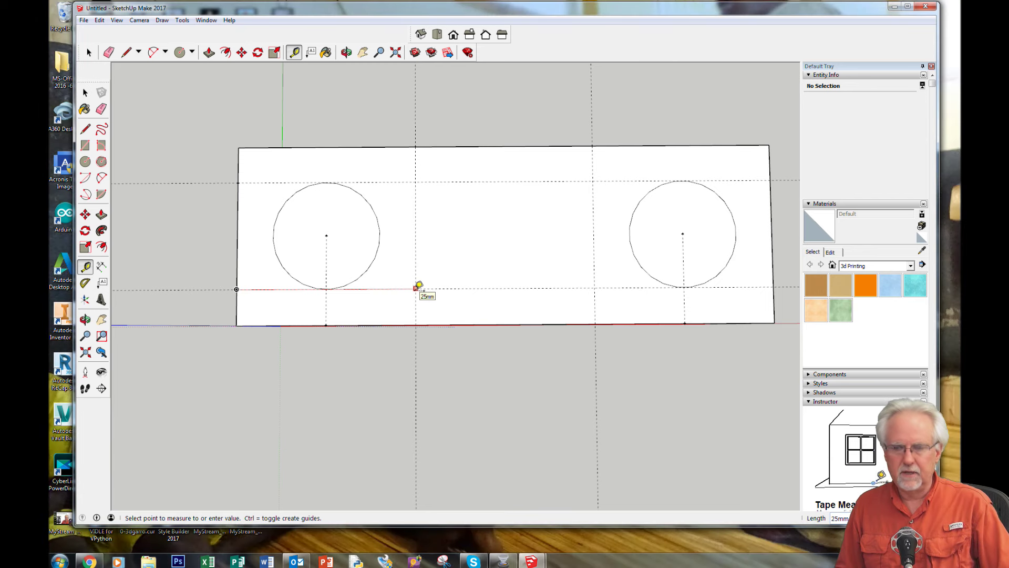
{"action": "left_click", "coordinate": [416, 288]}
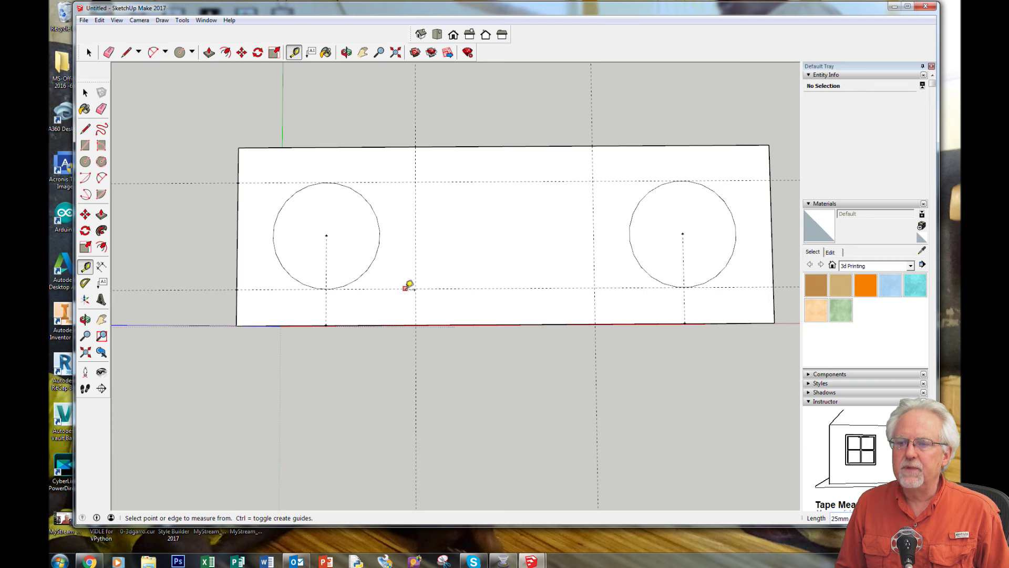
Mark guide points on the front lengthwise guide 5 mm inward from each of the two cross guides.
{"action": "left_click", "coordinate": [417, 287]}
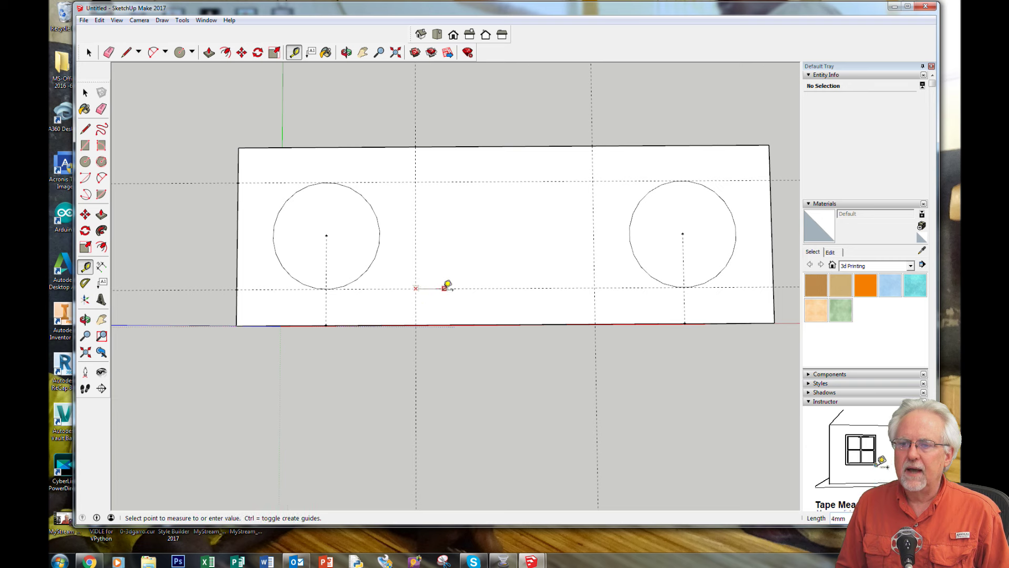
{"action": "type", "text": "5"}
{"action": "key", "text": "Return"}
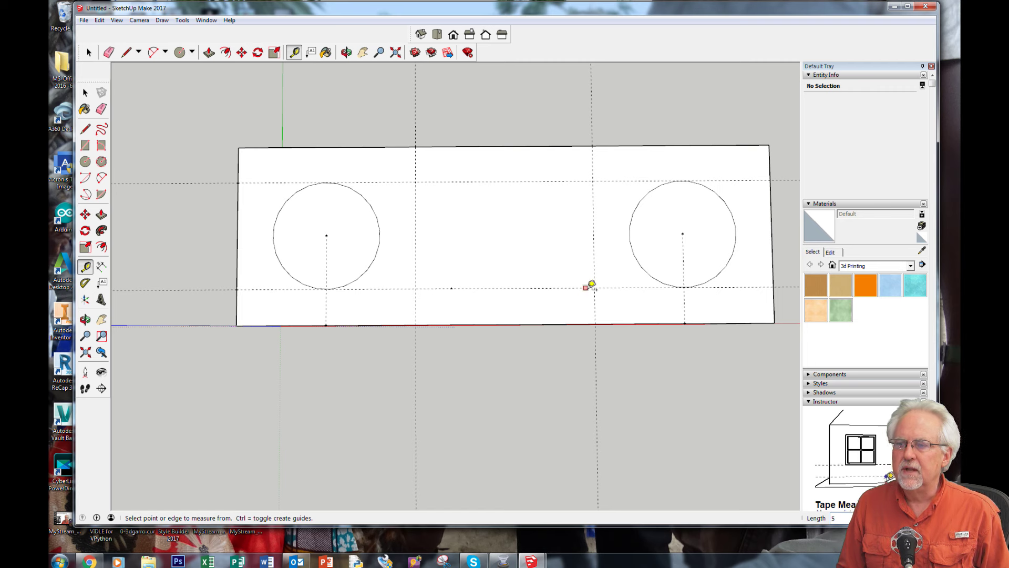
{"action": "type", "text": "mm"}
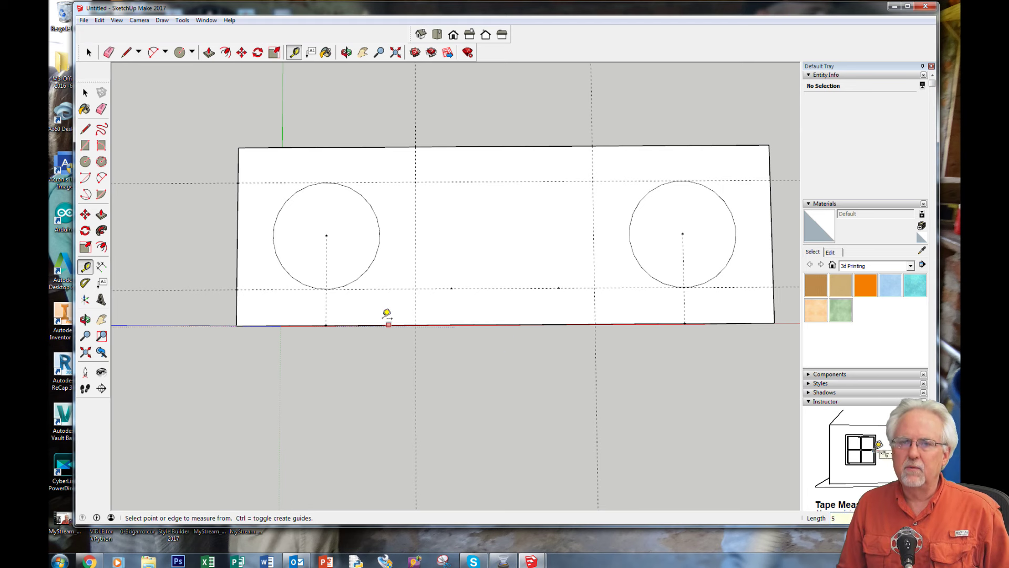
Draw a 15 by 5 mm rectangle from the left 5 mm guide point, its long side running between the two lengthwise guides.
{"action": "left_click", "coordinate": [86, 145]}
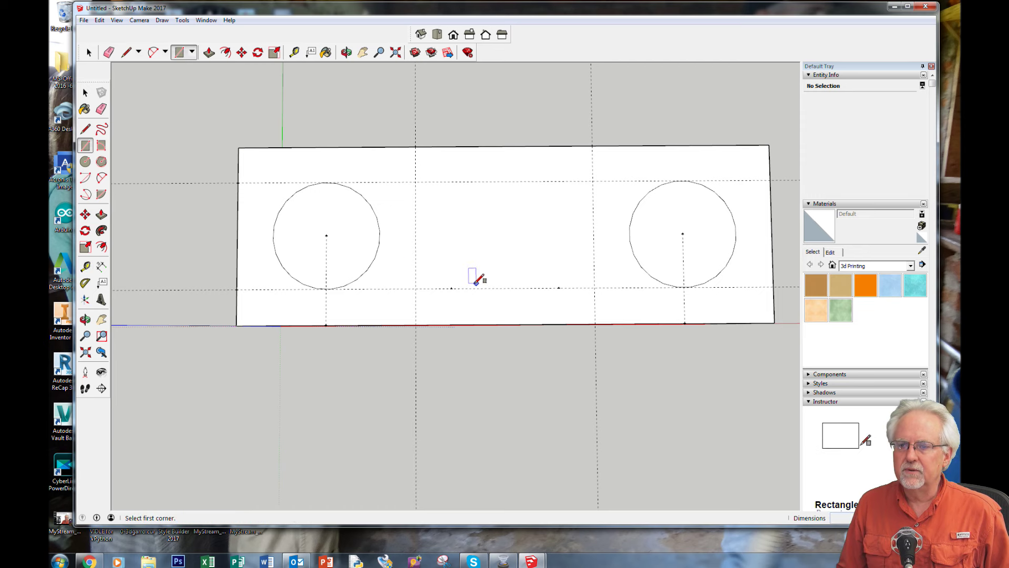
{"action": "left_click", "coordinate": [452, 288]}
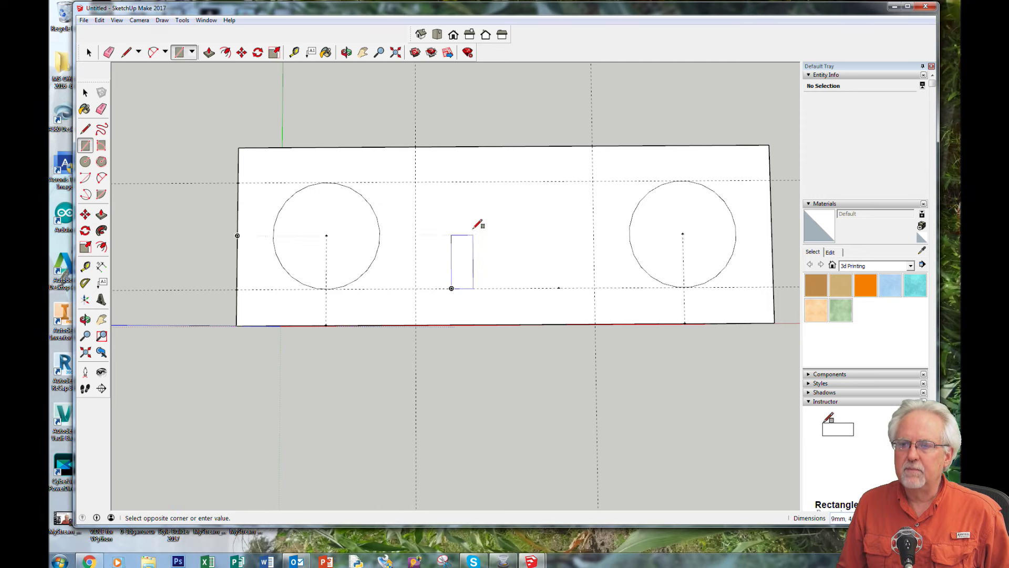
{"action": "left_click", "coordinate": [485, 181]}
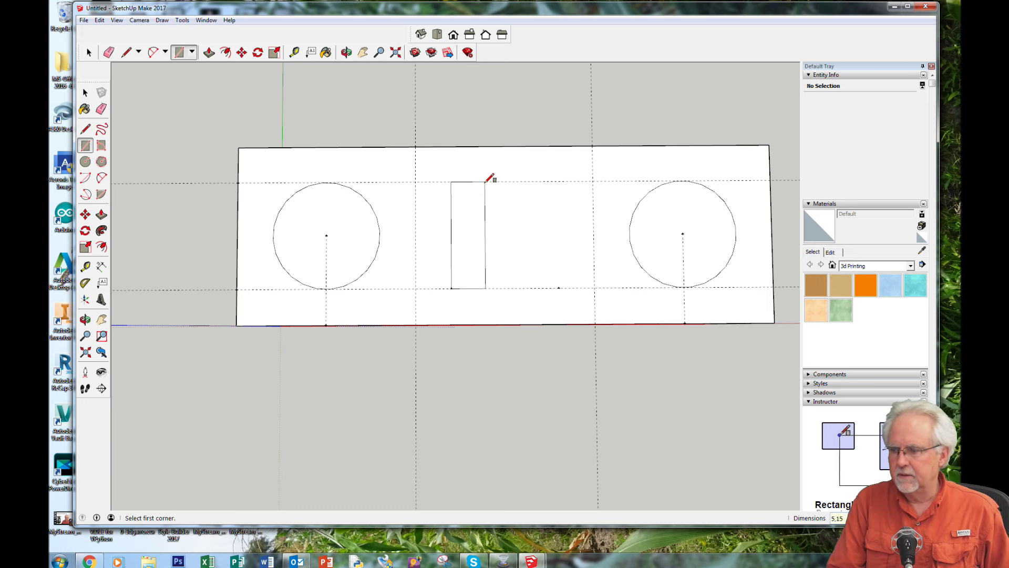
{"action": "type", "text": "15,5"}
{"action": "key", "text": "Return"}
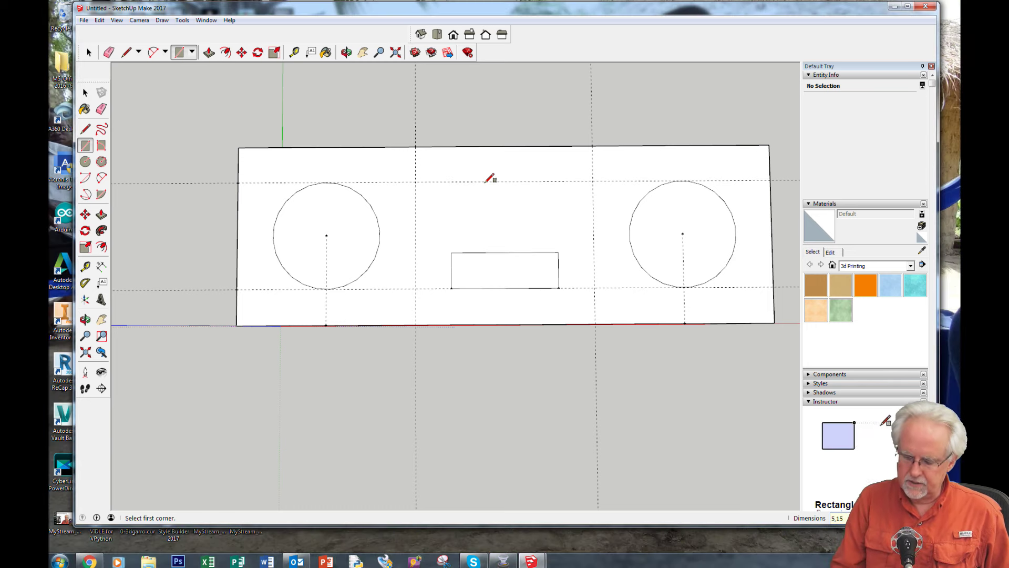
{"action": "type", "text": "15,5"}
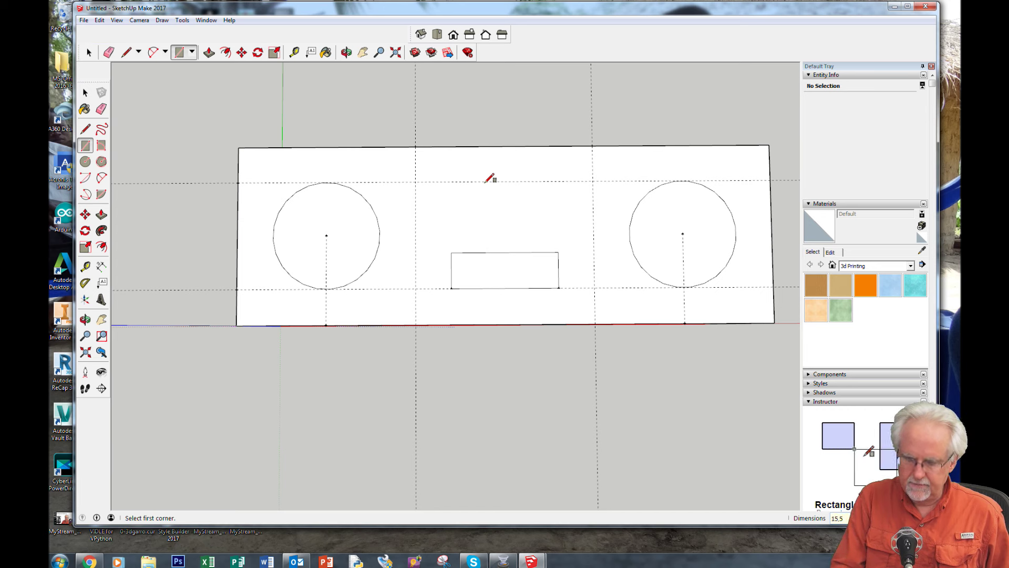
{"action": "key", "text": "Return"}
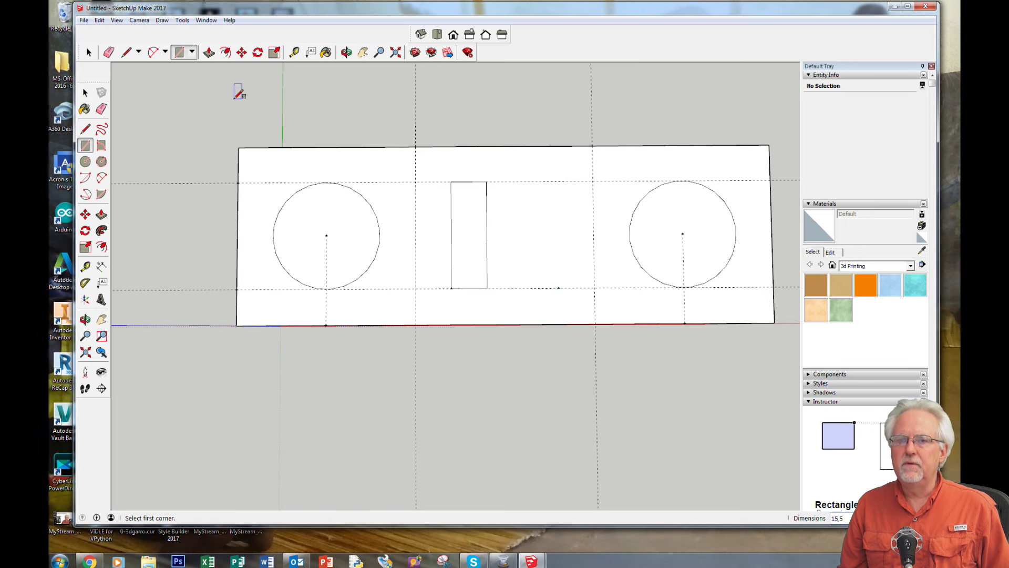
Copy the narrow rectangle 10 mm along the front lengthwise guide so its front right corner lands on the right 5 mm guide point.
{"action": "left_click", "coordinate": [83, 55]}
{"action": "left_click", "coordinate": [82, 57]}
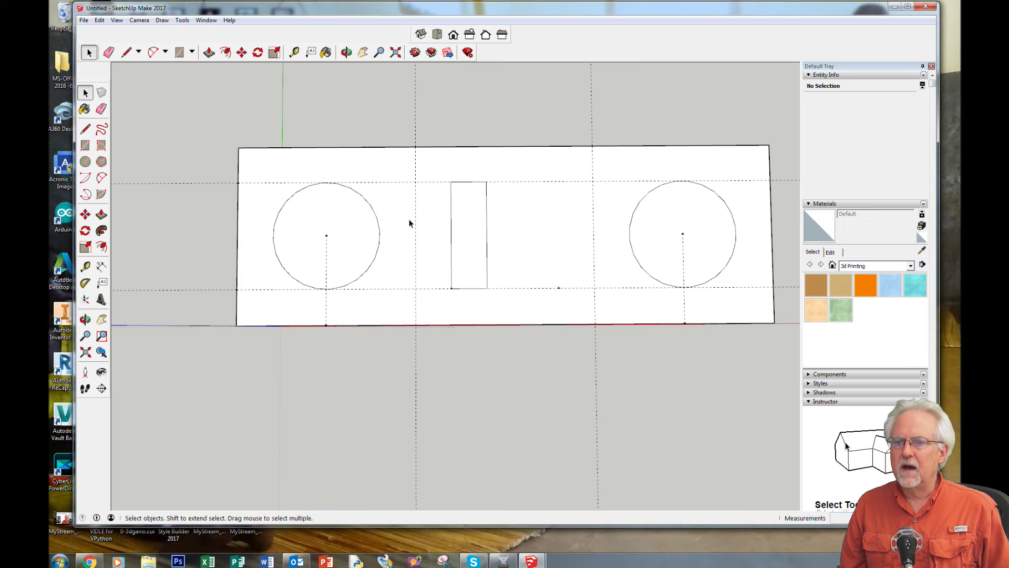
{"action": "left_click", "coordinate": [471, 240]}
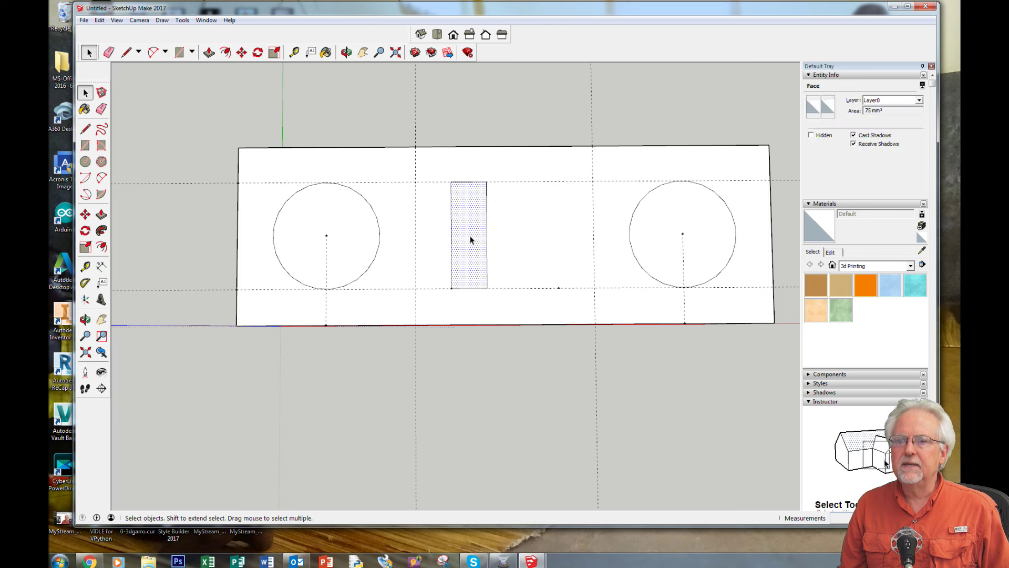
{"action": "left_click", "coordinate": [241, 52]}
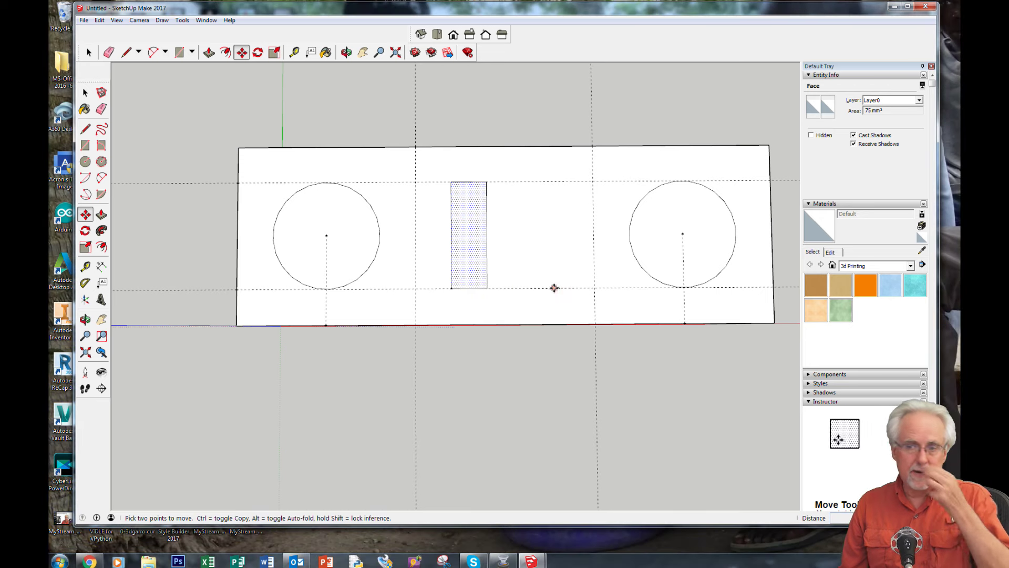
{"action": "left_click", "coordinate": [487, 288]}
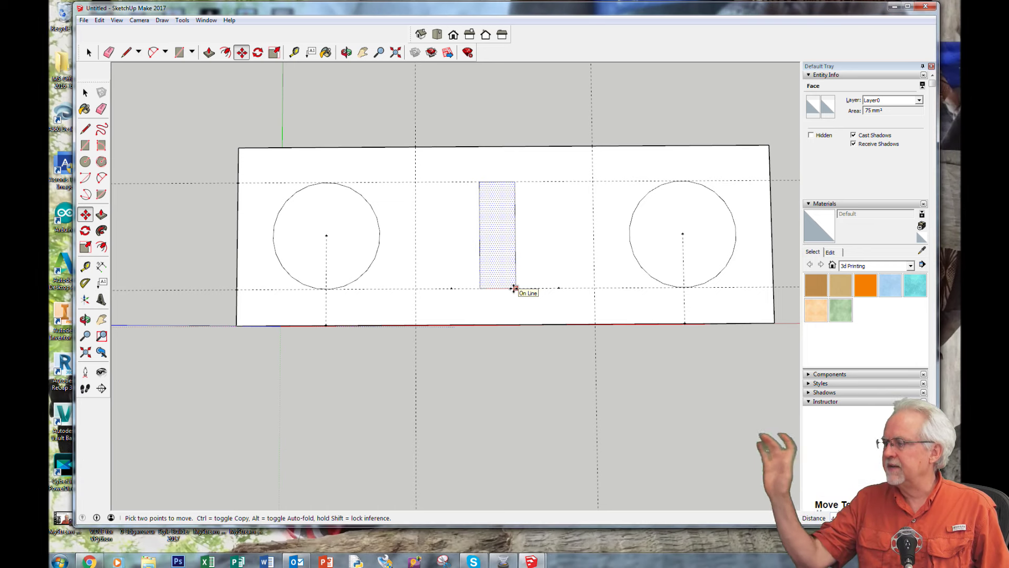
{"action": "key", "text": "ctrl"}
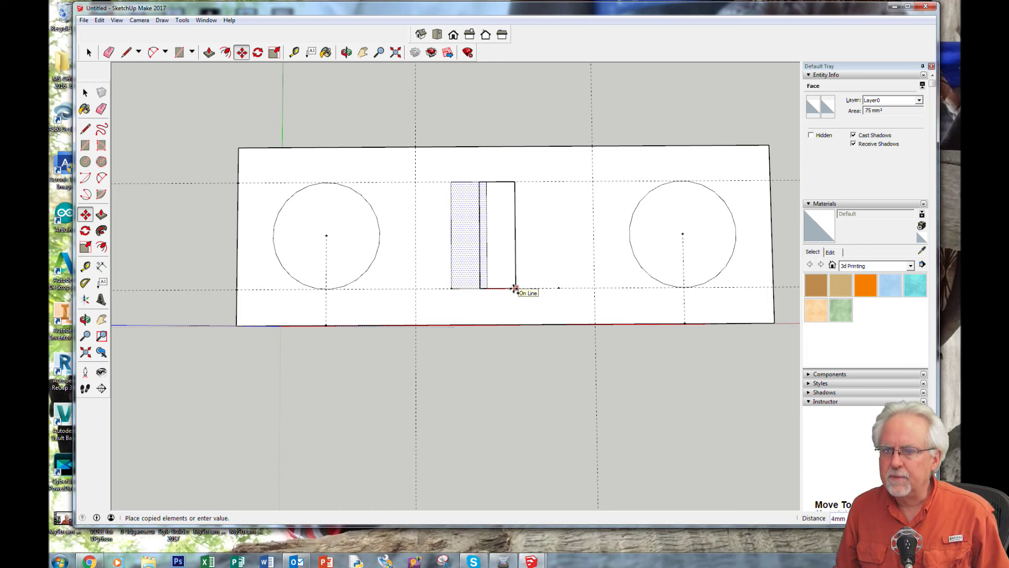
{"action": "left_click", "coordinate": [558, 288]}
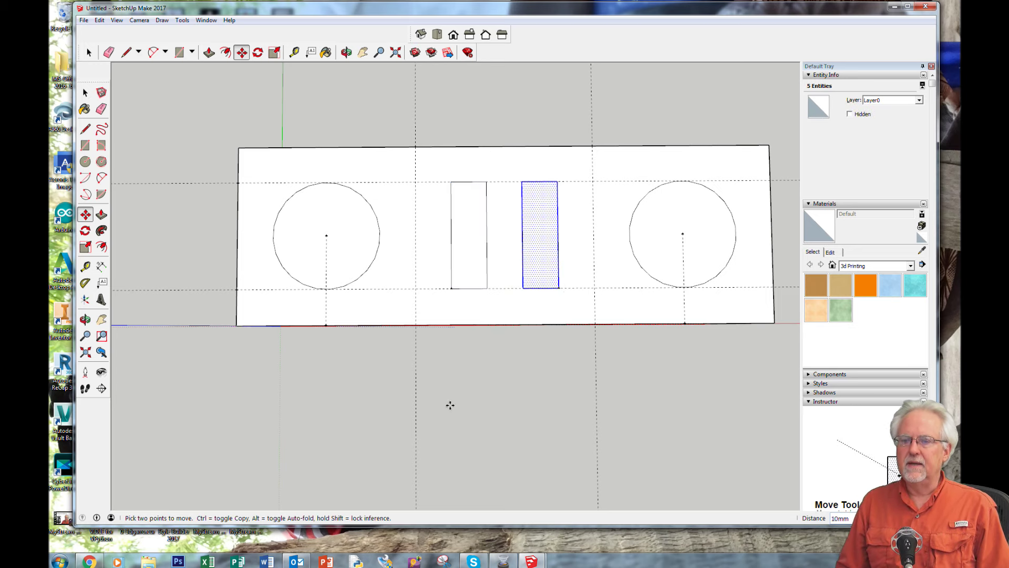
{"action": "middle_click_drag", "start_coordinate": [284, 401], "coordinate": [333, 210]}
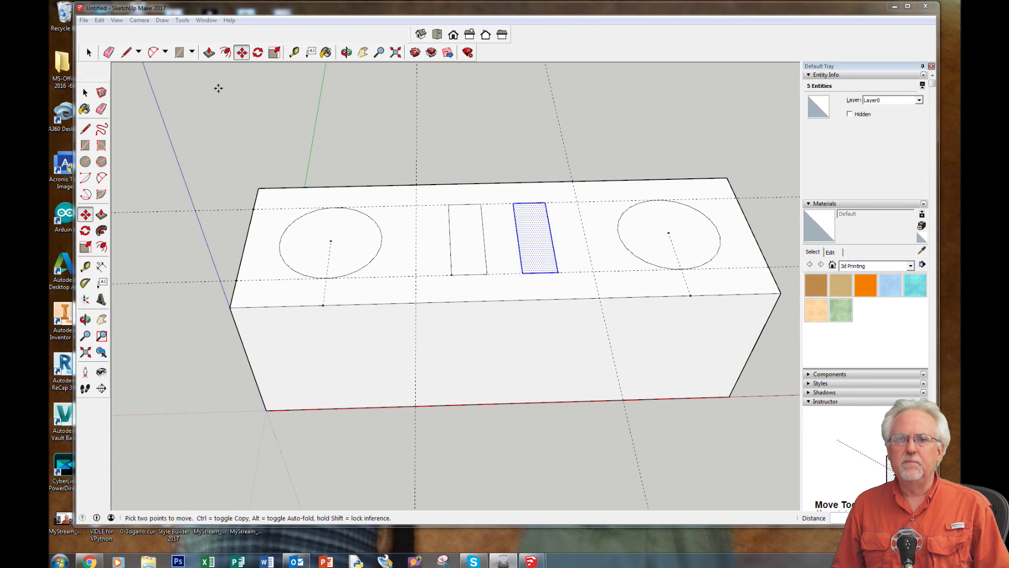
{"action": "left_click", "coordinate": [208, 52]}
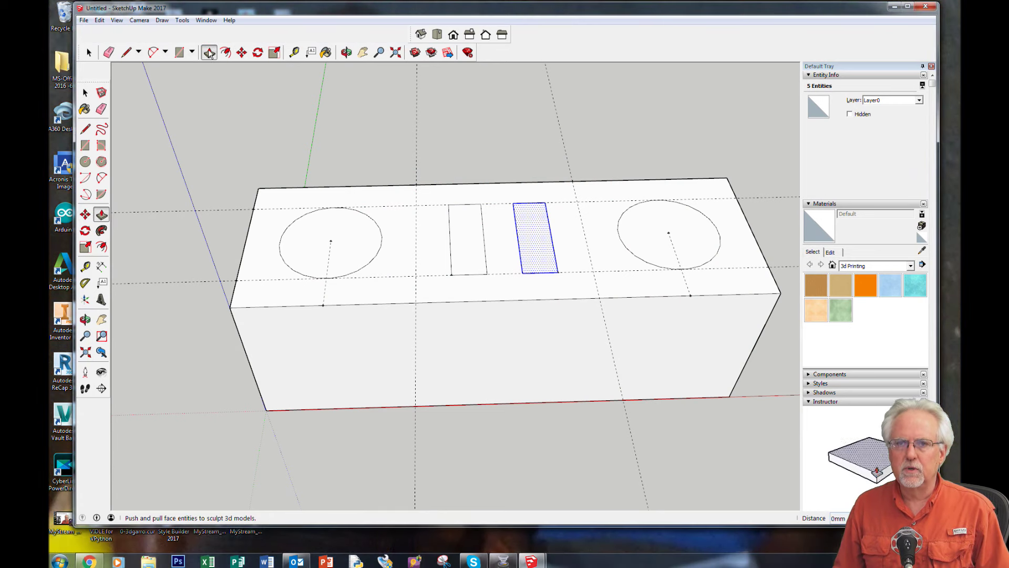
{"action": "left_click", "coordinate": [350, 243]}
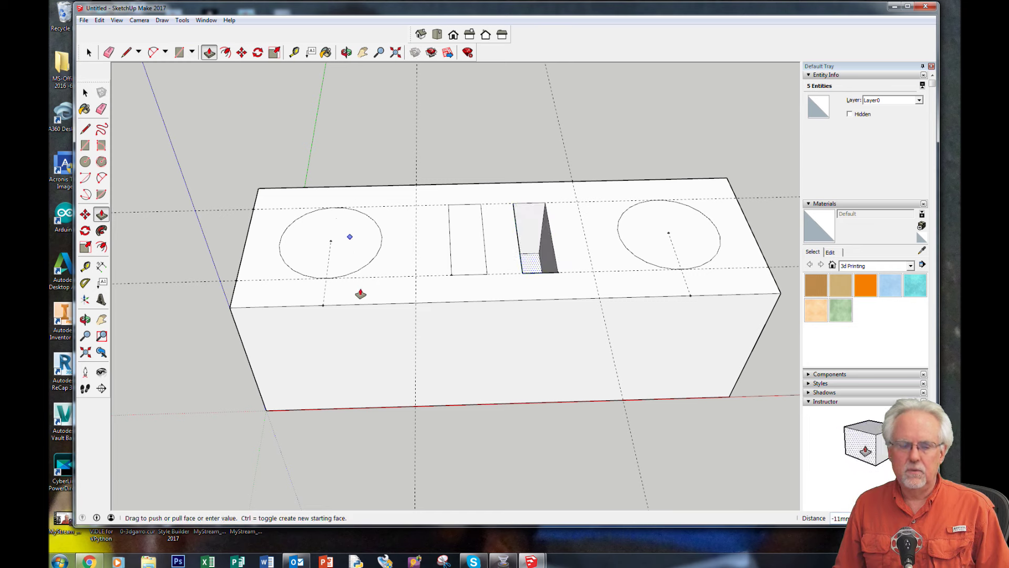
{"action": "key", "text": "Escape"}
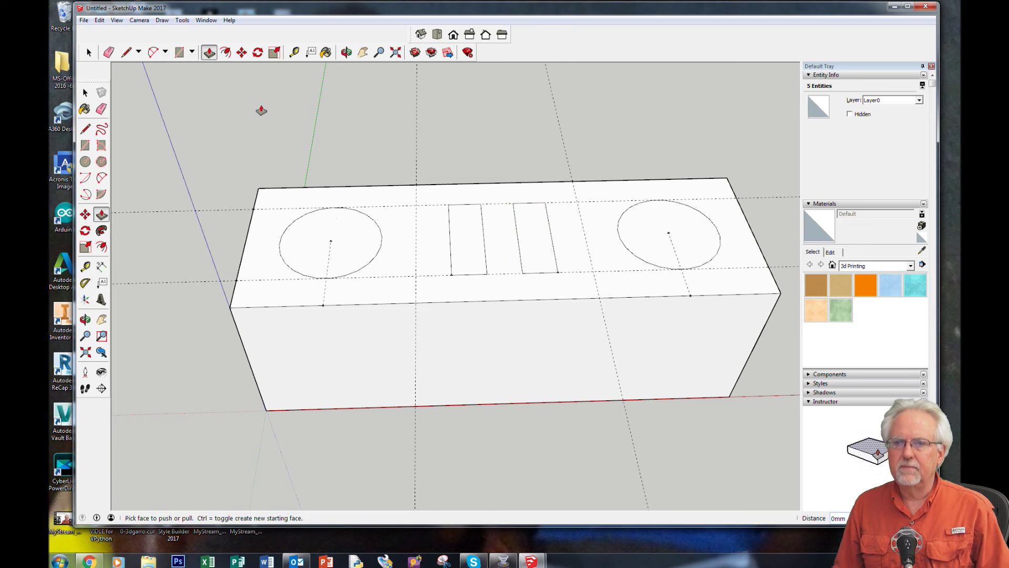
{"action": "key", "text": "space"}
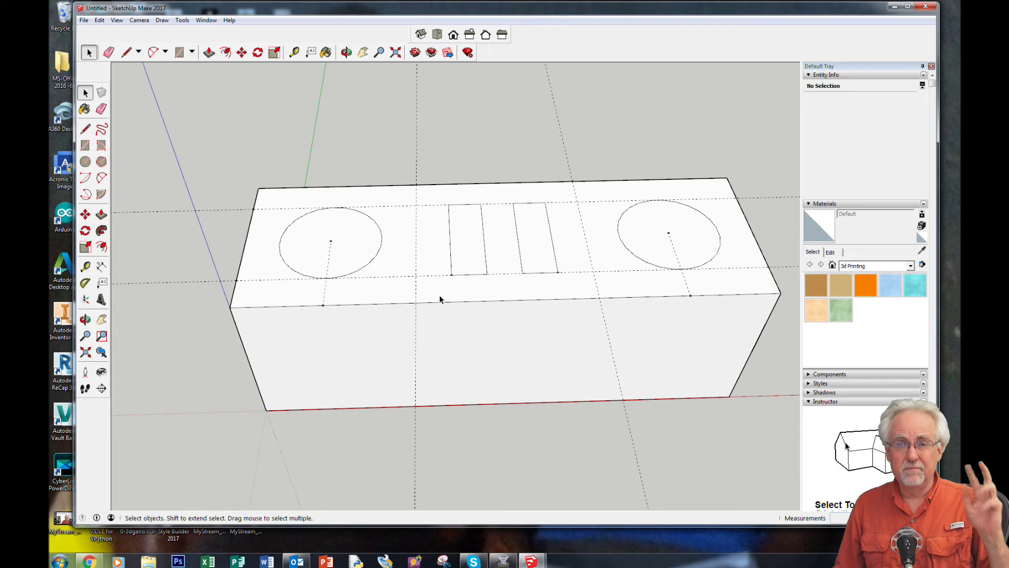
{"action": "left_click", "coordinate": [537, 255]}
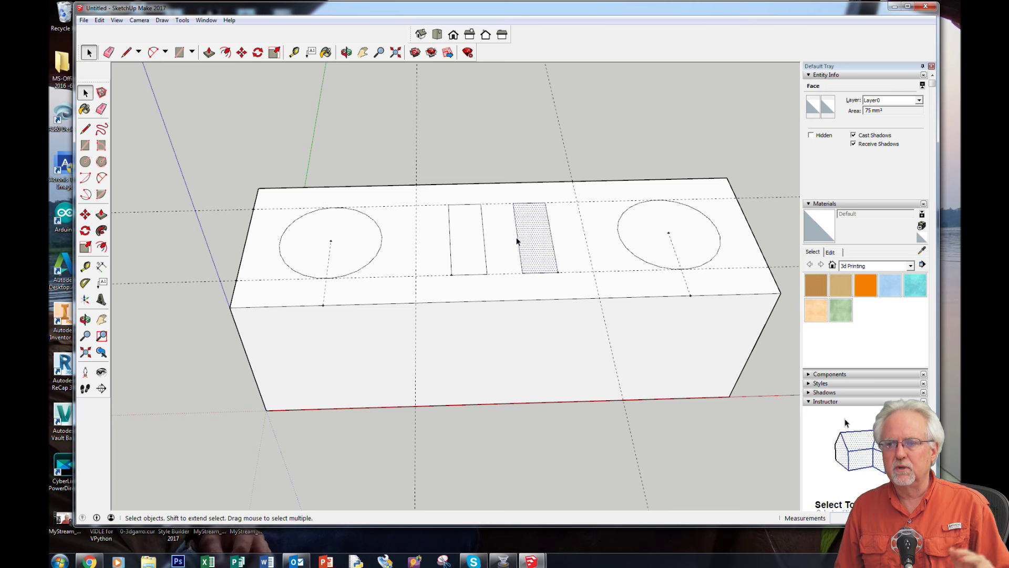
Push the left circle's face down 15 mm through the block to cut a round hole.
{"action": "left_click", "coordinate": [356, 248]}
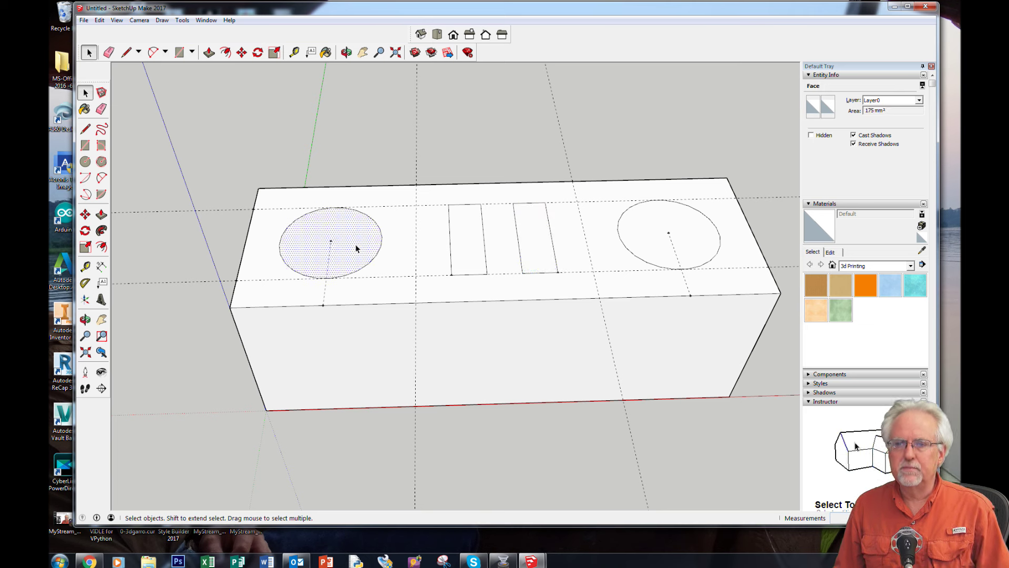
{"action": "left_click", "coordinate": [209, 52]}
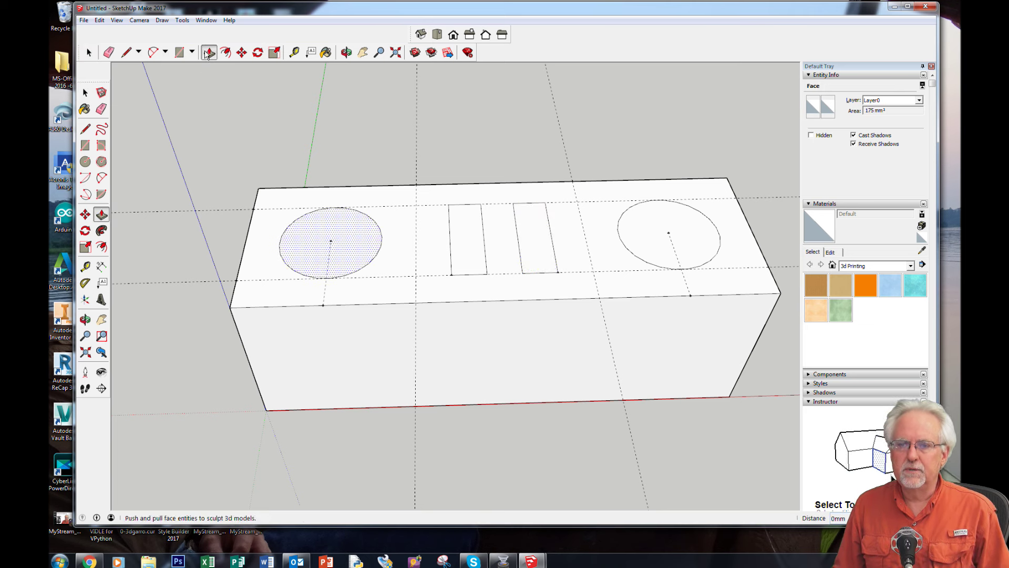
{"action": "left_click", "coordinate": [356, 235]}
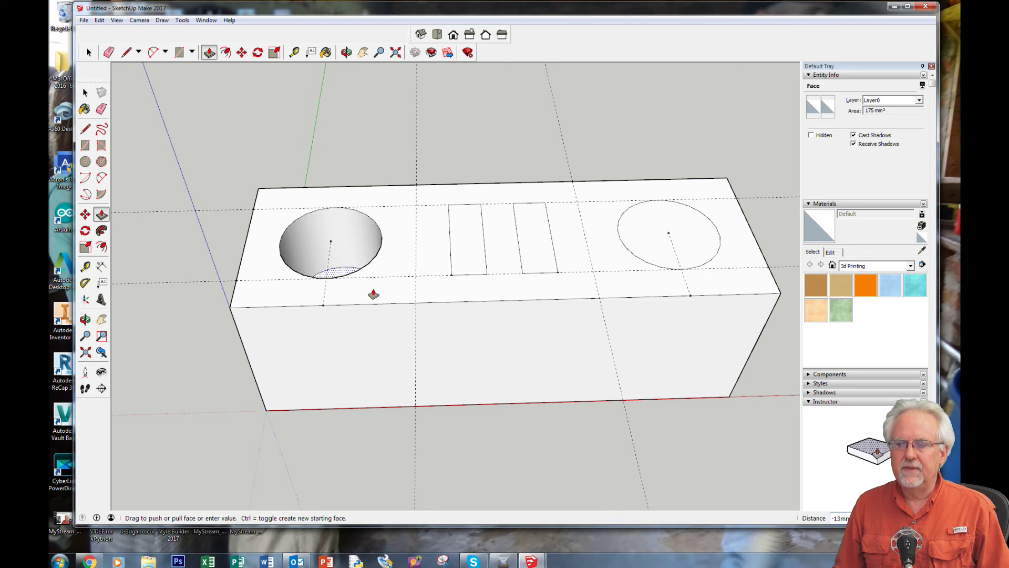
{"action": "left_click", "coordinate": [373, 294]}
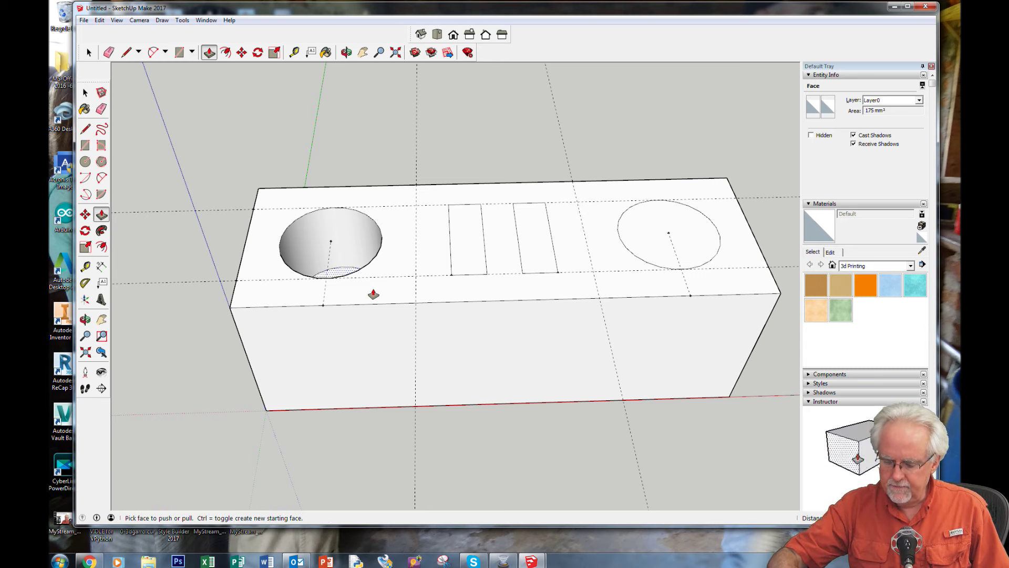
{"action": "left_click", "coordinate": [373, 295]}
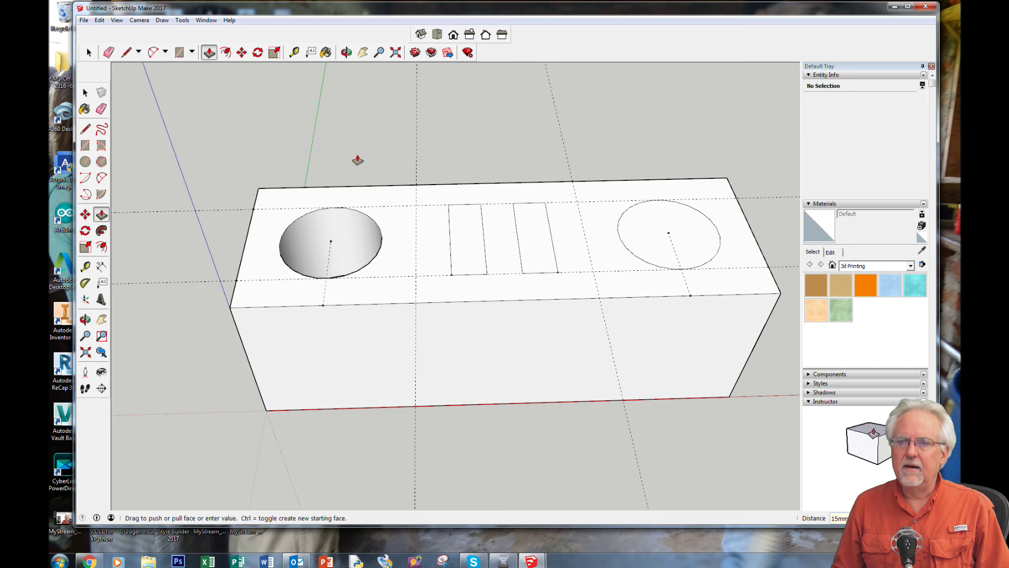
{"action": "middle_click_drag", "start_coordinate": [364, 127], "coordinate": [354, 210]}
{"action": "left_click", "coordinate": [355, 231]}
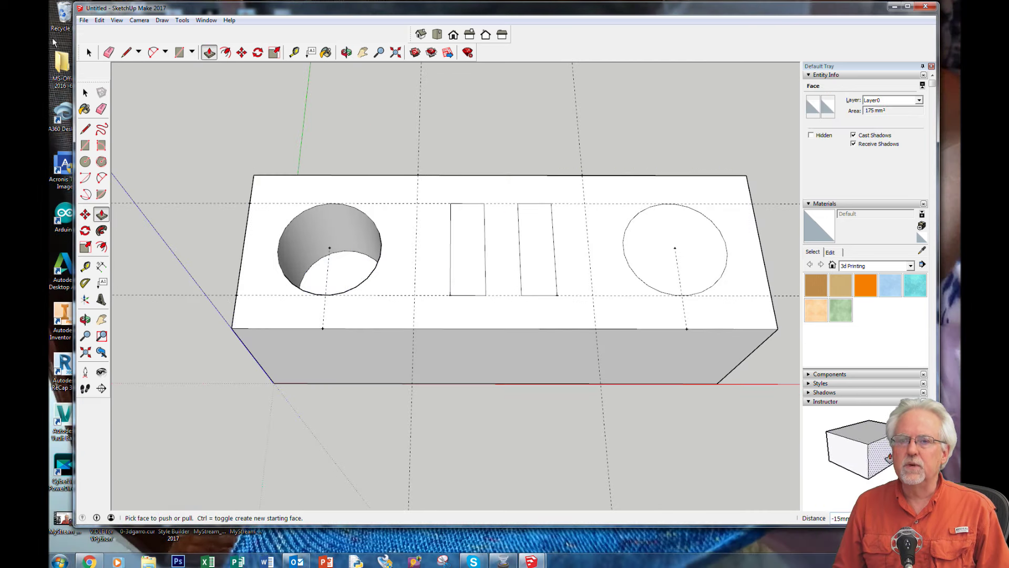
Push the left narrow rectangle down 15 mm through the block, matching the depth of the round hole.
{"action": "left_click", "coordinate": [84, 52]}
{"action": "left_click", "coordinate": [89, 50]}
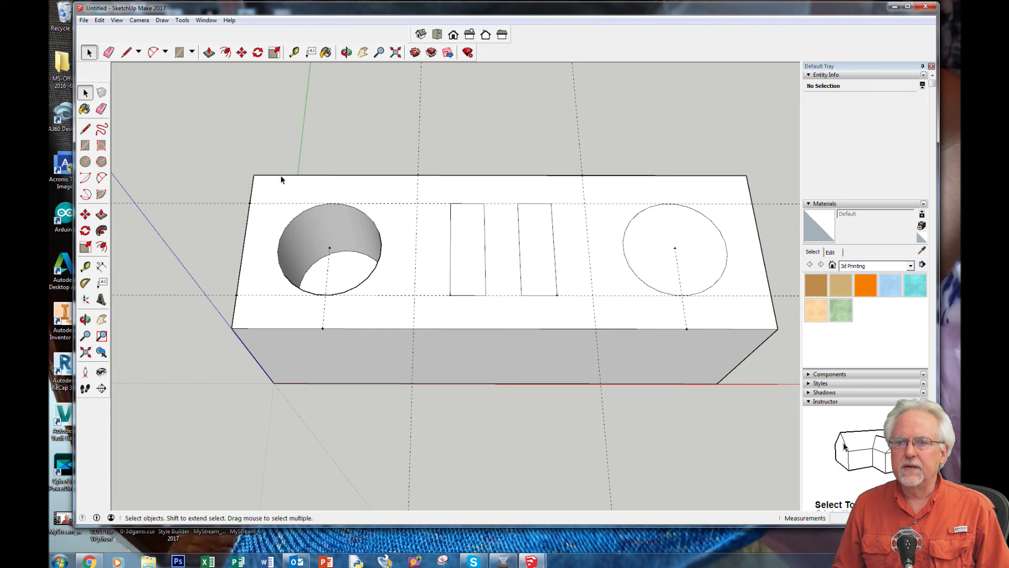
{"action": "left_click", "coordinate": [473, 235]}
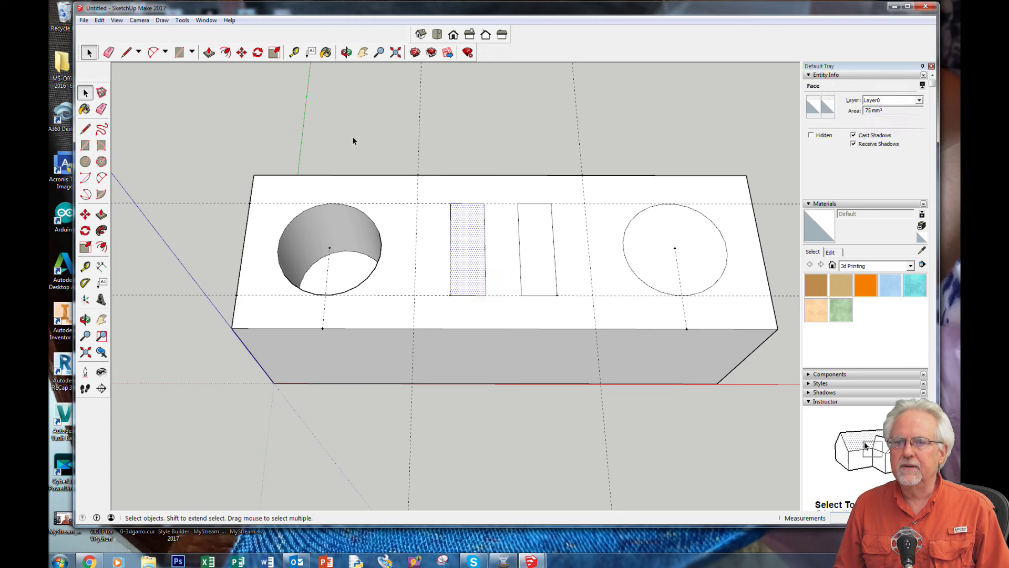
{"action": "key", "text": "p"}
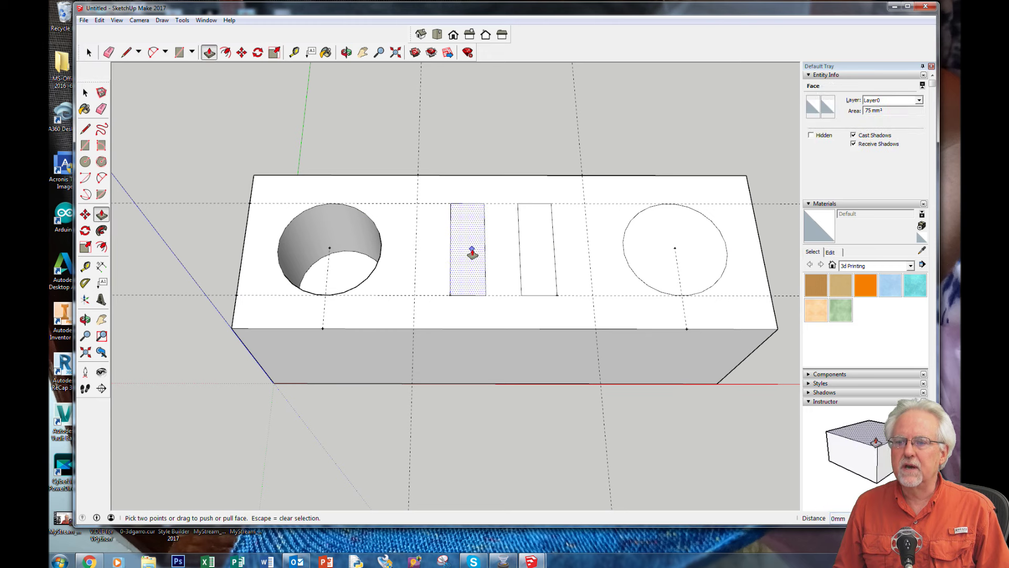
{"action": "left_click", "coordinate": [472, 254]}
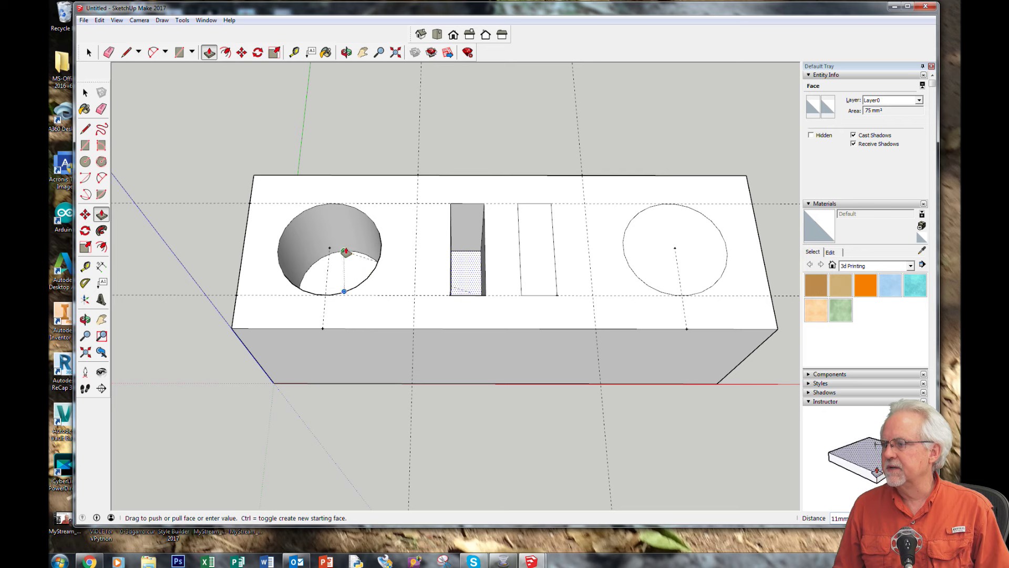
{"action": "left_click", "coordinate": [347, 269]}
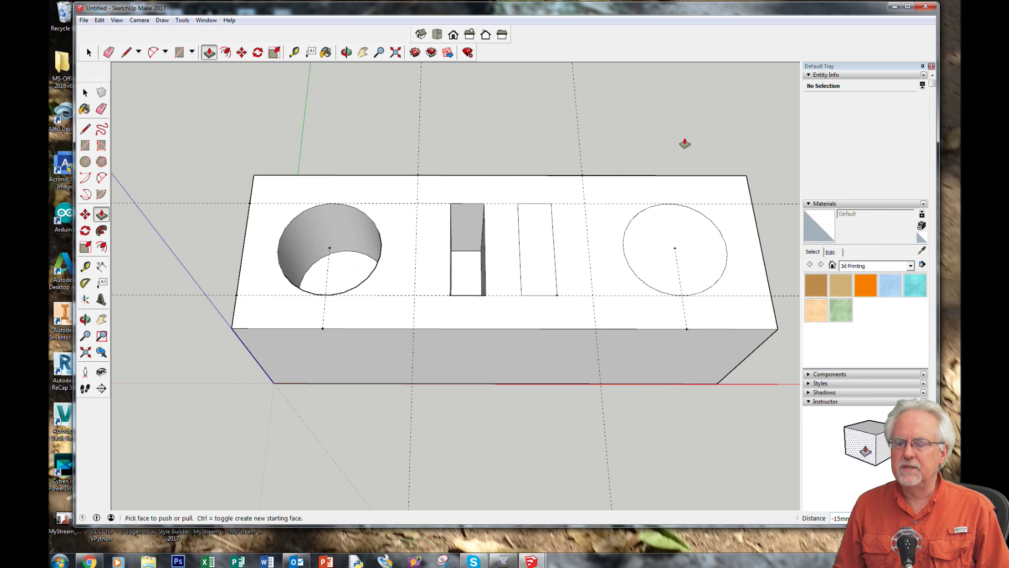
Pull the right narrow rectangle up 15 mm from the top face to form an upright plate.
{"action": "left_click", "coordinate": [84, 88]}
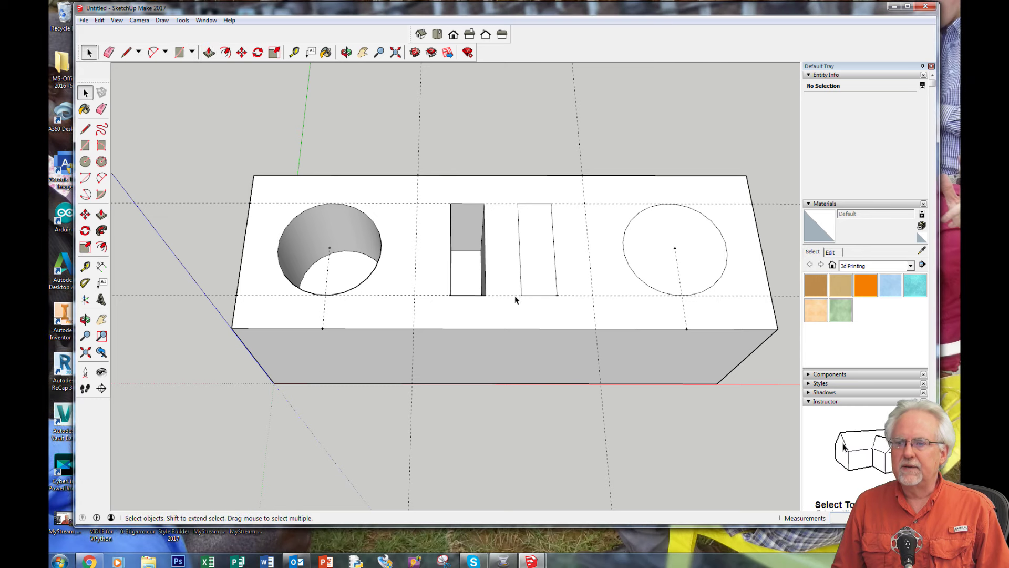
{"action": "left_click", "coordinate": [547, 279]}
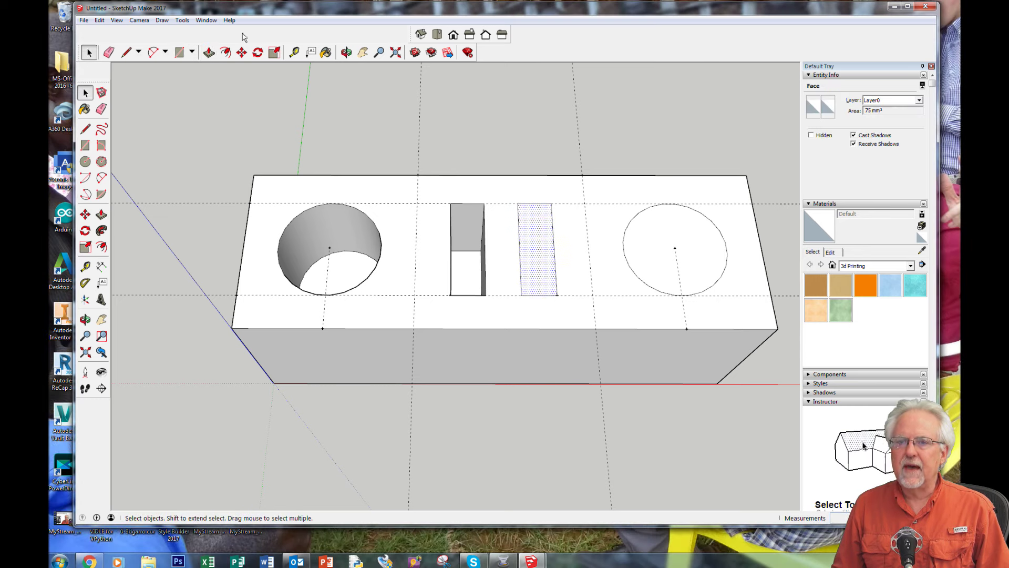
{"action": "left_click", "coordinate": [208, 52]}
{"action": "left_click_drag", "start_coordinate": [535, 265], "coordinate": [571, 142]}
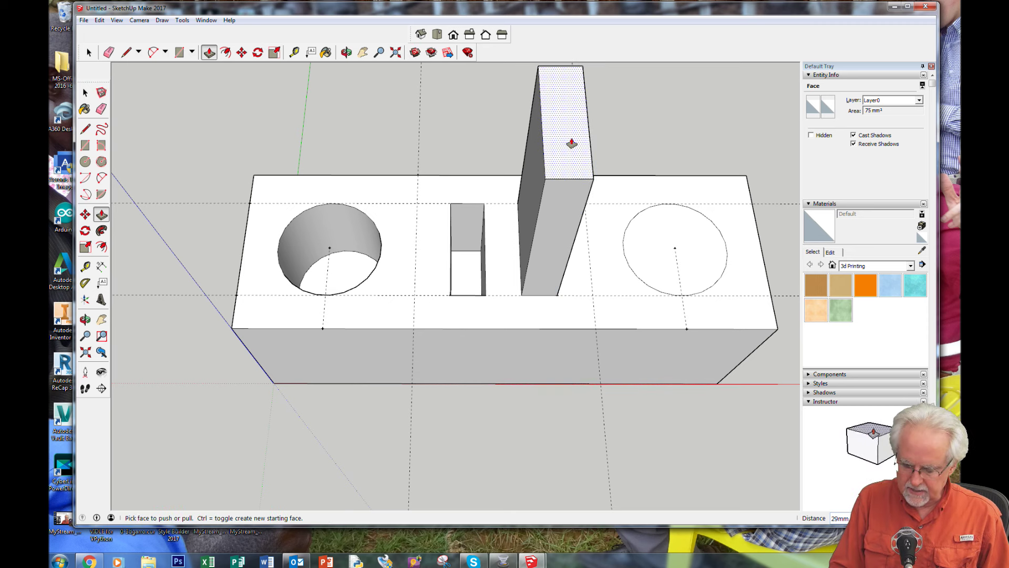
{"action": "left_click", "coordinate": [571, 142]}
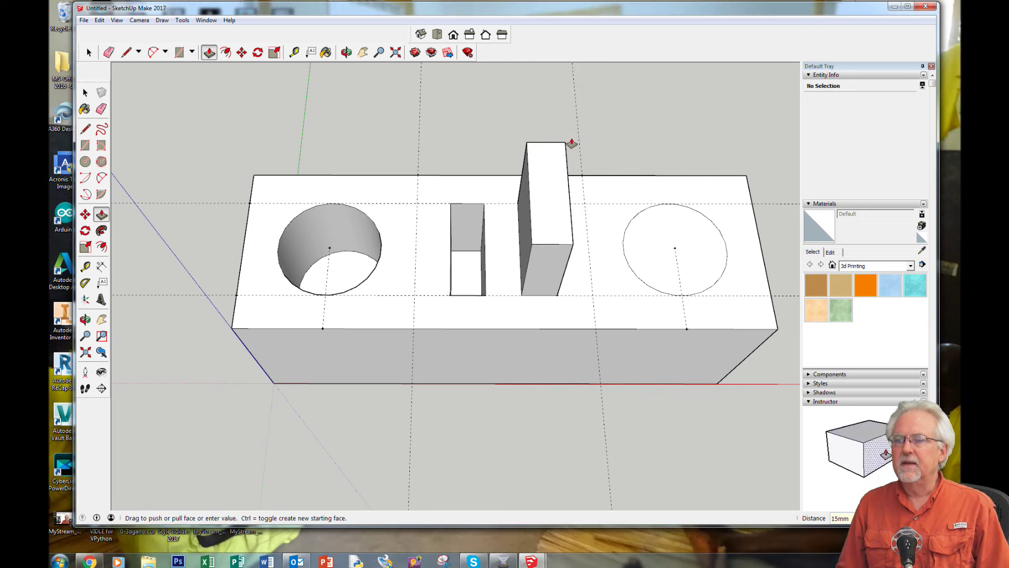
Pull the right circle's face up 2 mm from the top face, and undo that extrusion.
{"action": "left_click", "coordinate": [89, 53]}
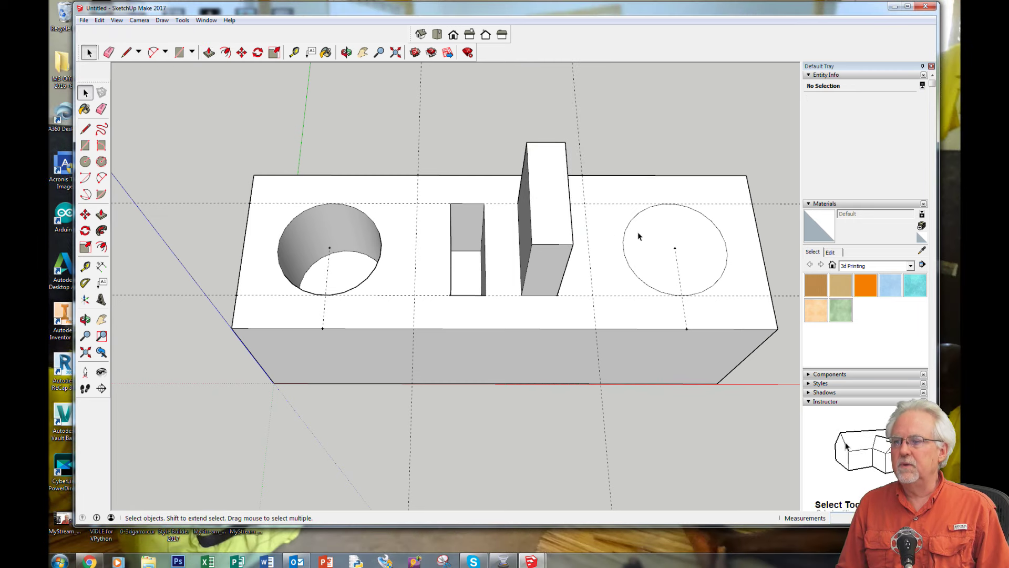
{"action": "left_click", "coordinate": [664, 240]}
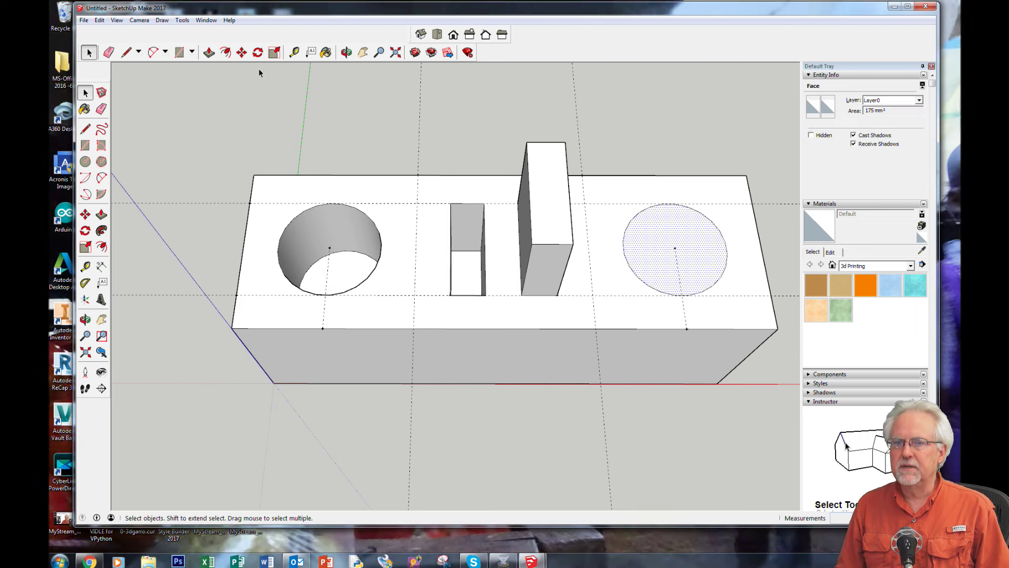
{"action": "left_click", "coordinate": [208, 52]}
{"action": "left_click", "coordinate": [654, 247]}
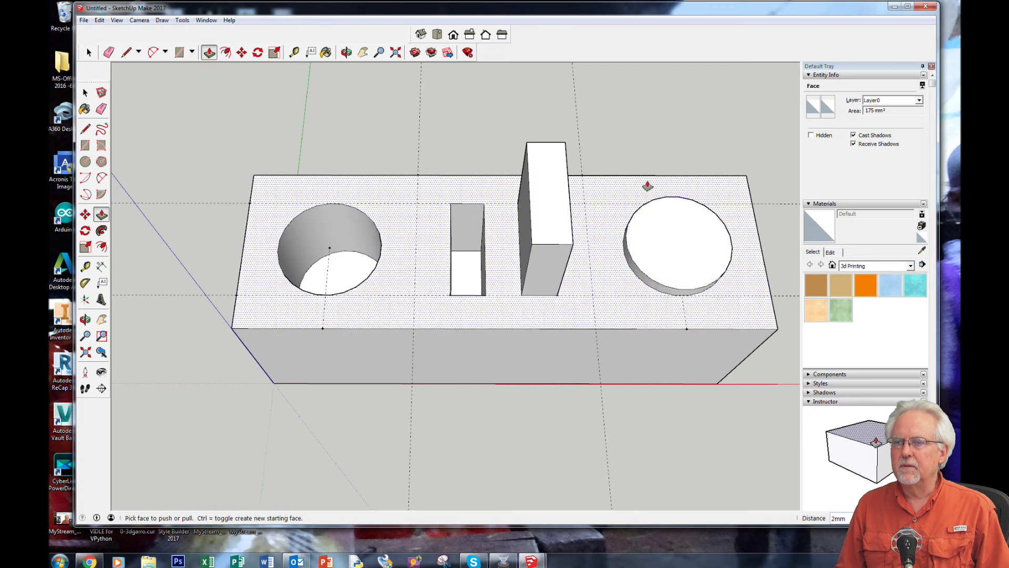
{"action": "type", "text": "2"}
{"action": "key", "text": "Return"}
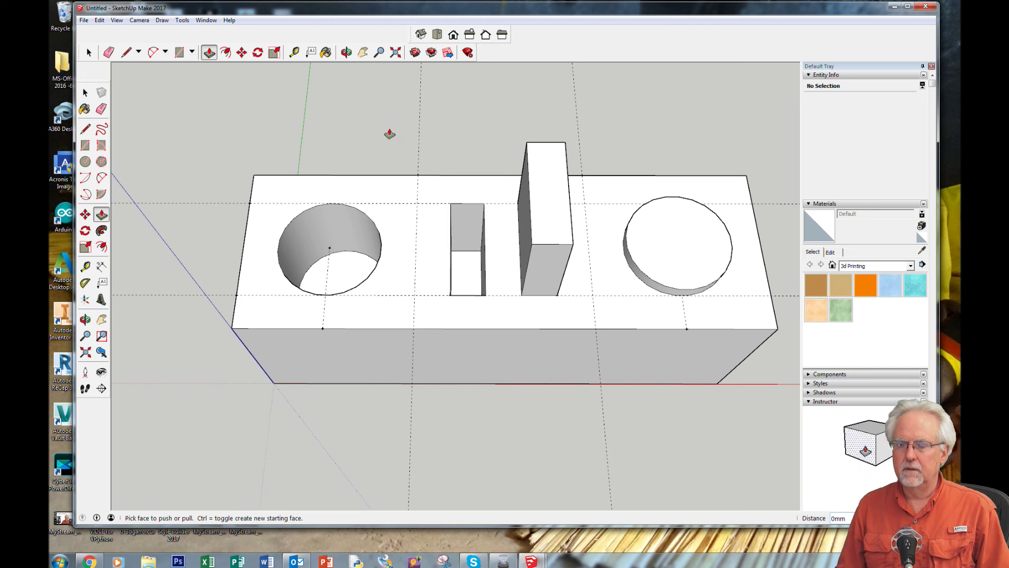
{"action": "left_click", "coordinate": [100, 20]}
{"action": "left_click", "coordinate": [126, 31]}
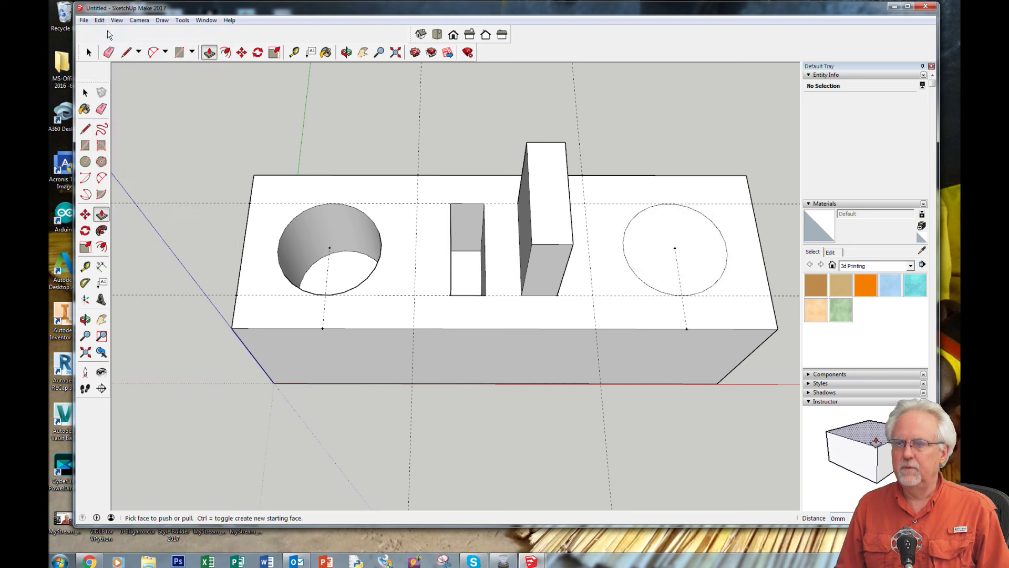
Pull the right circle's face up 15 mm from the top face to form a cylinder level with the upright plate.
{"action": "left_click", "coordinate": [89, 54]}
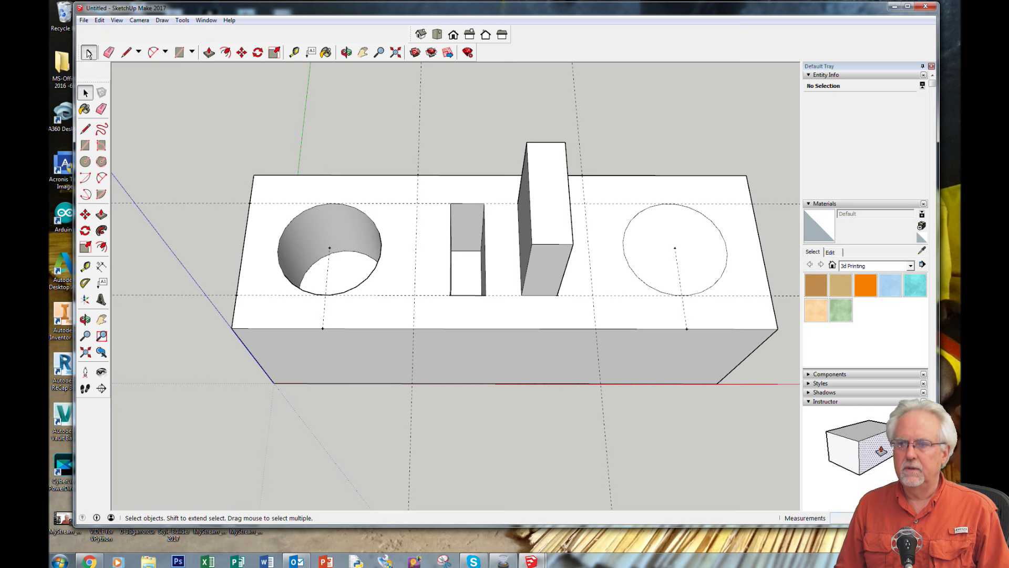
{"action": "left_click", "coordinate": [651, 256]}
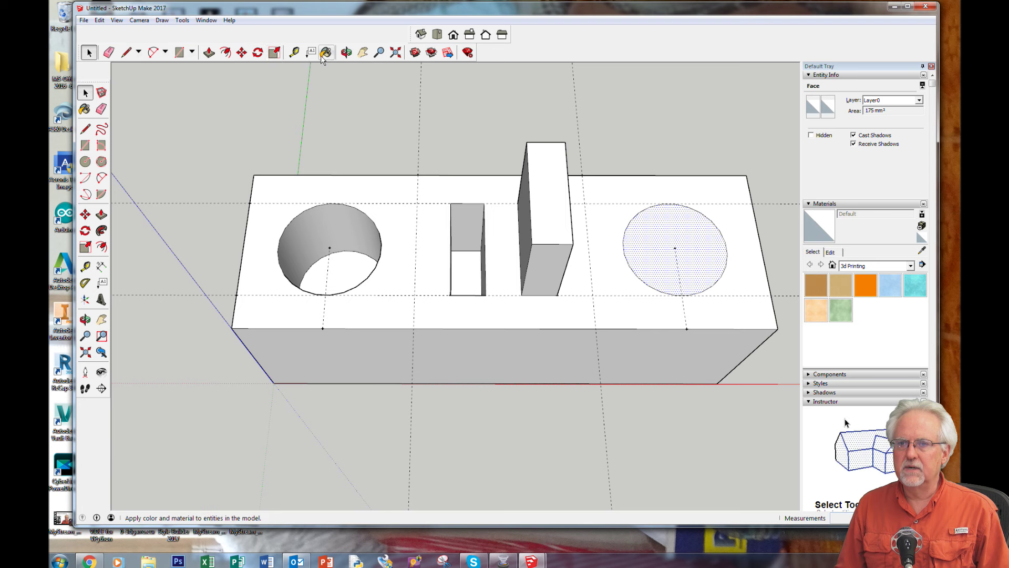
{"action": "left_click", "coordinate": [209, 52]}
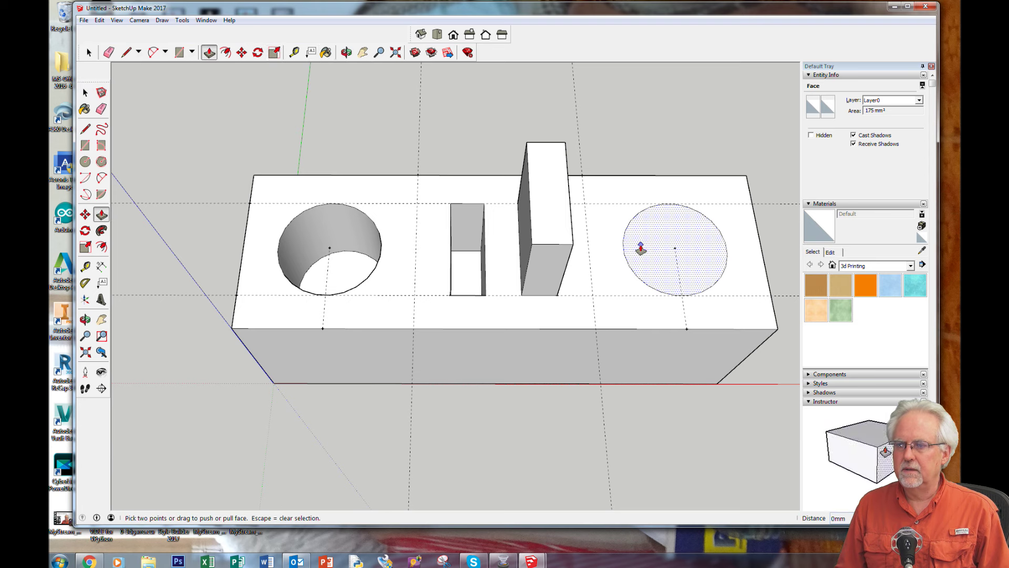
{"action": "left_click_drag", "start_coordinate": [640, 249], "coordinate": [468, 278]}
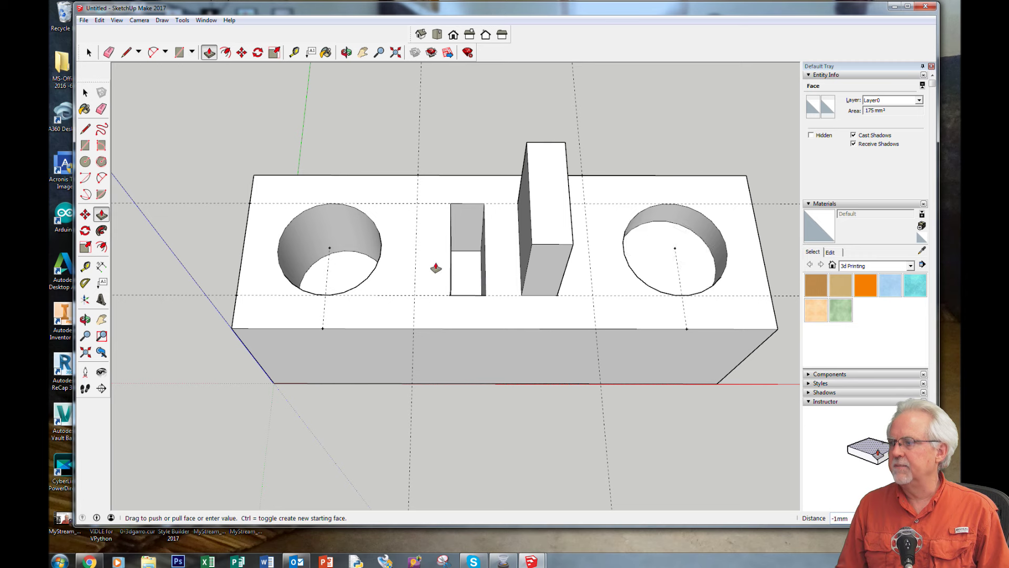
{"action": "type", "text": "11"}
{"action": "key", "text": "Return"}
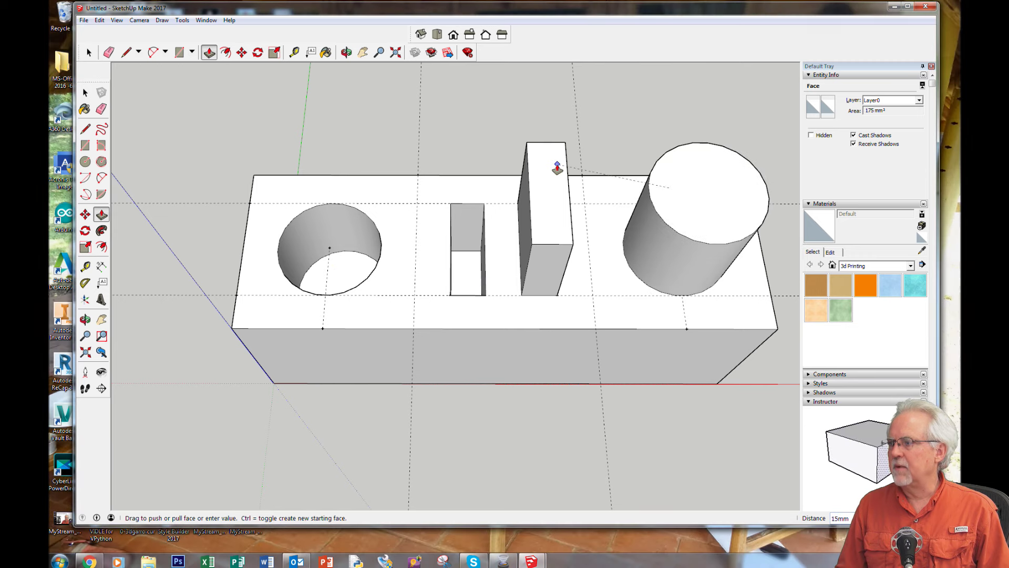
{"action": "left_click", "coordinate": [553, 167]}
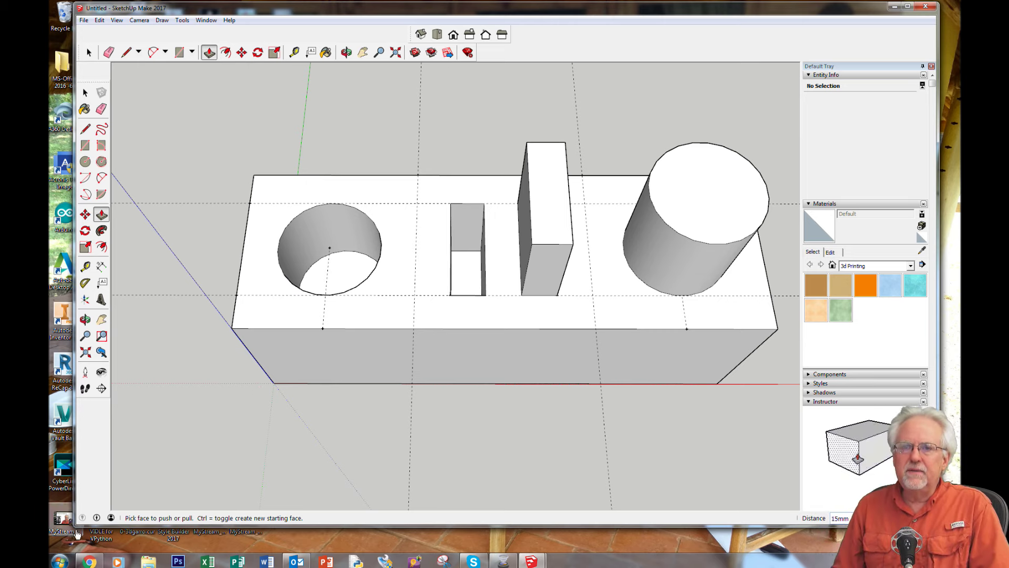
Start an STL export of the whole model using Model Units and the ASCII file format.
{"action": "left_click", "coordinate": [260, 53]}
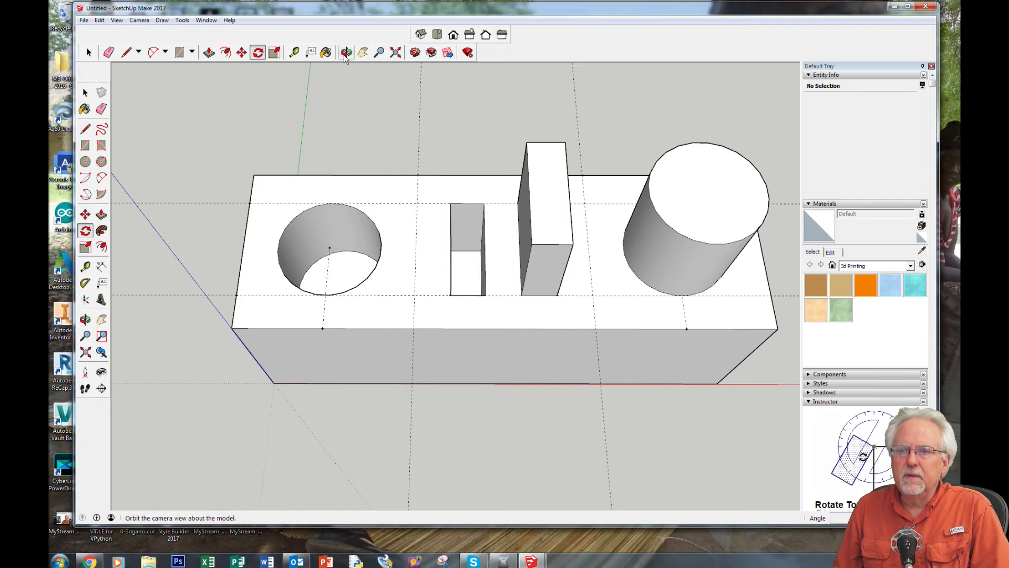
{"action": "key", "text": "o"}
{"action": "left_click_drag", "start_coordinate": [329, 414], "coordinate": [372, 444]}
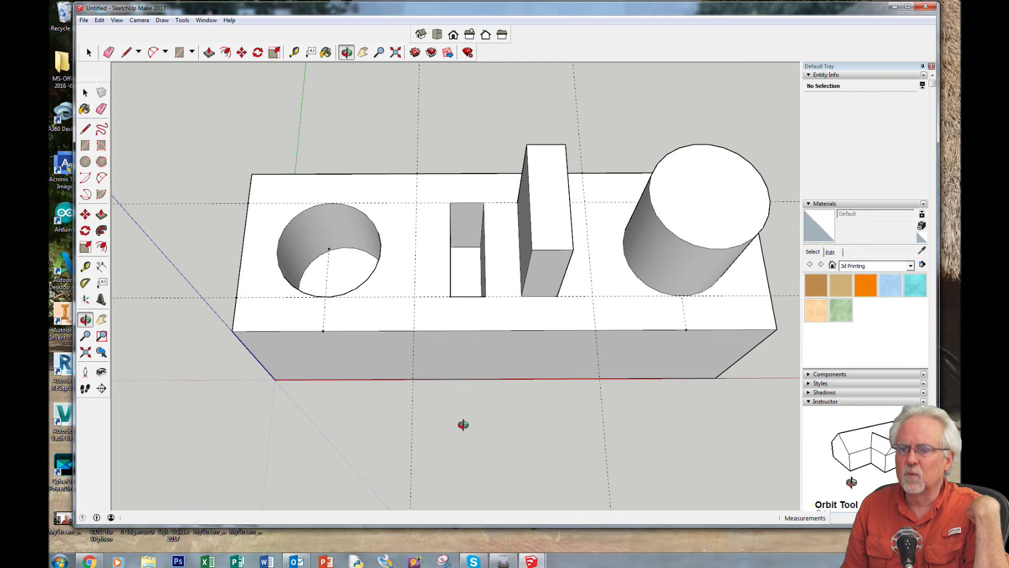
{"action": "left_click_drag", "start_coordinate": [469, 428], "coordinate": [541, 361]}
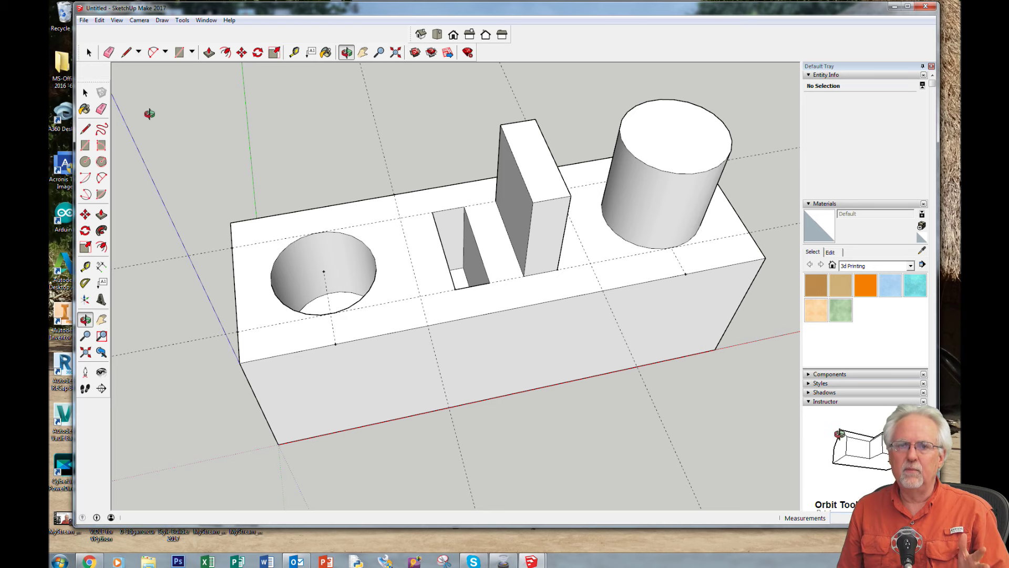
{"action": "left_click", "coordinate": [83, 21]}
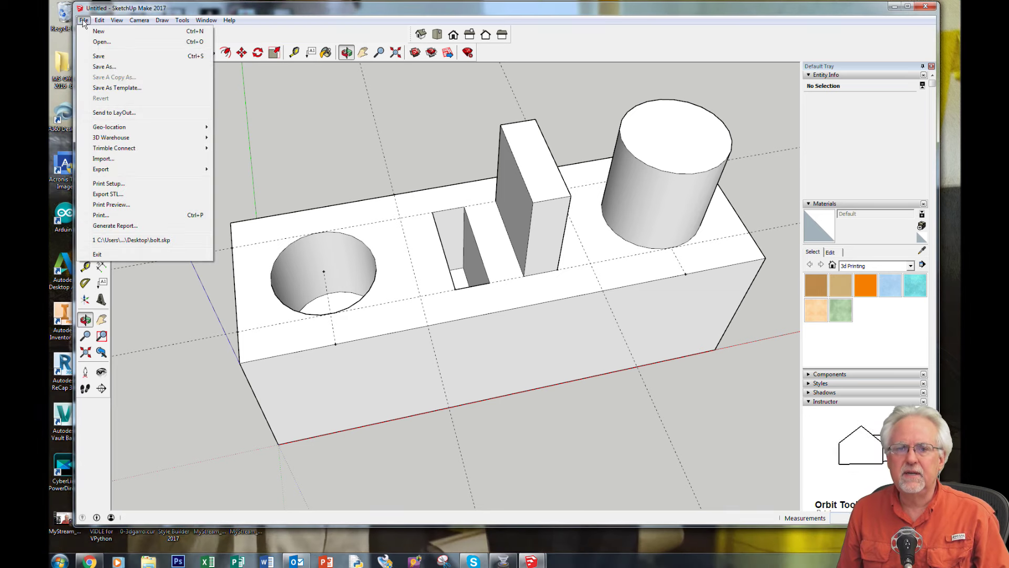
{"action": "mouse_move", "coordinate": [121, 174]}
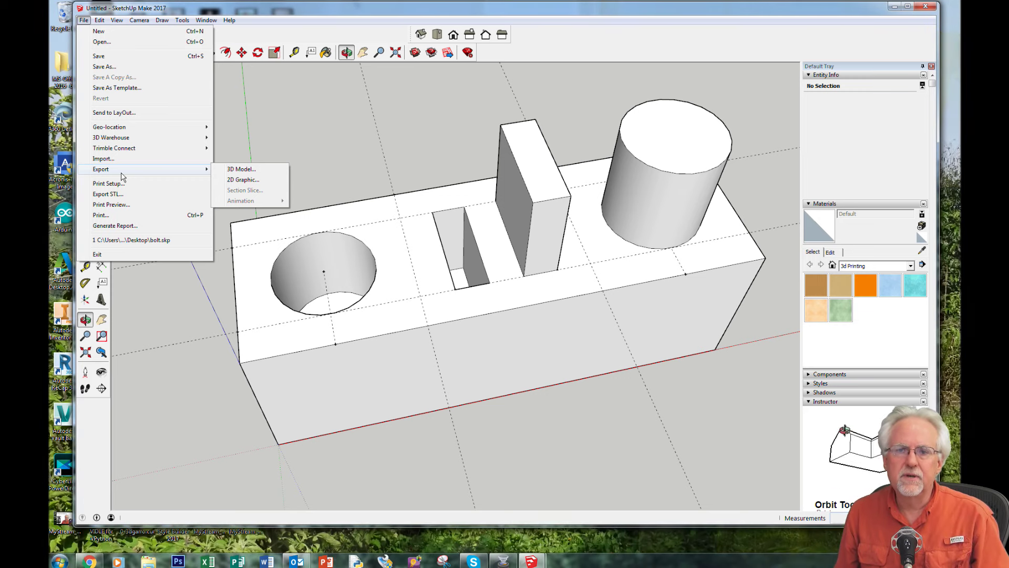
{"action": "left_click", "coordinate": [117, 198]}
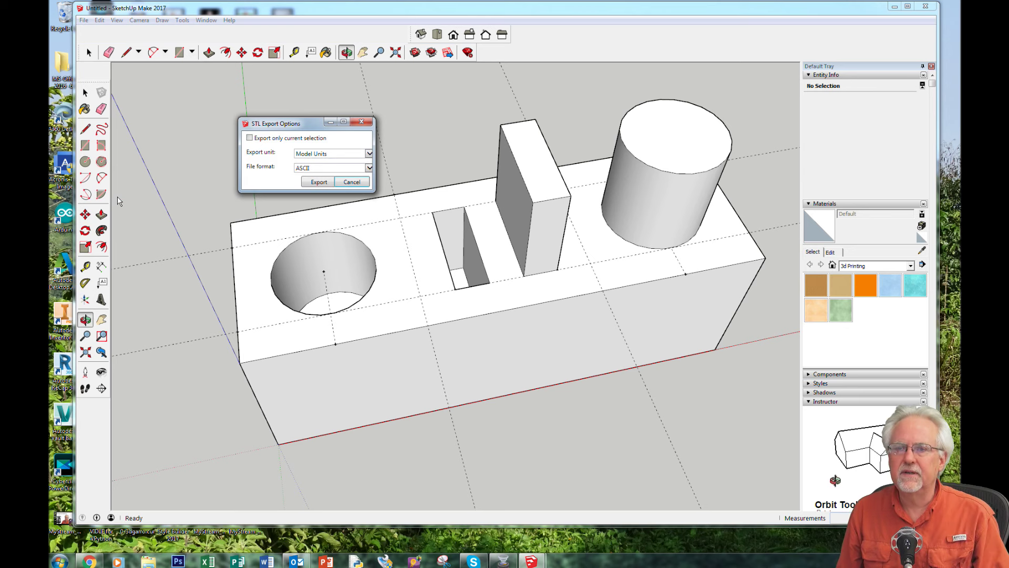
{"action": "left_click", "coordinate": [317, 181]}
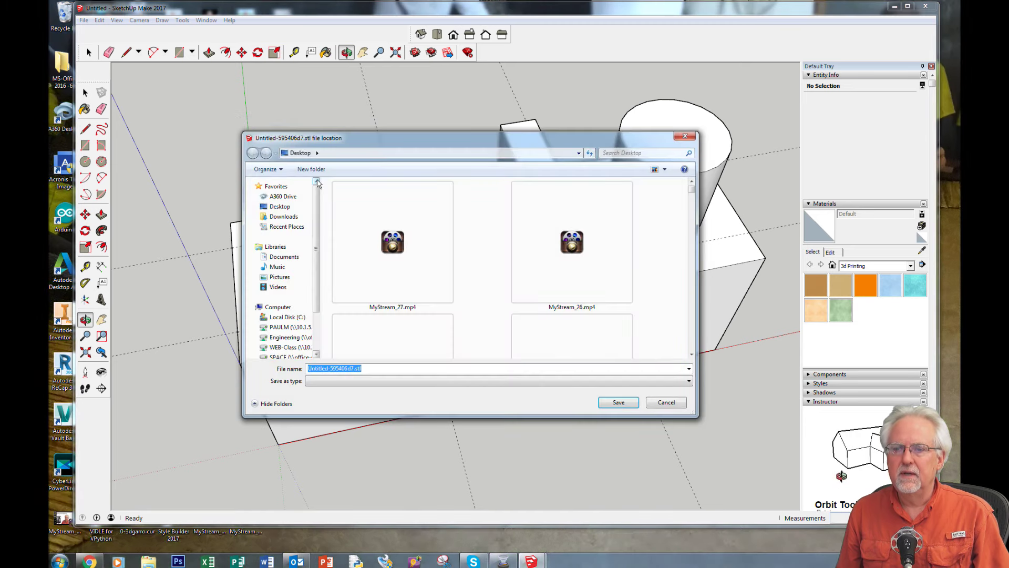
Name the exported file widget.stl and save it to the Desktop.
{"action": "left_click", "coordinate": [281, 207]}
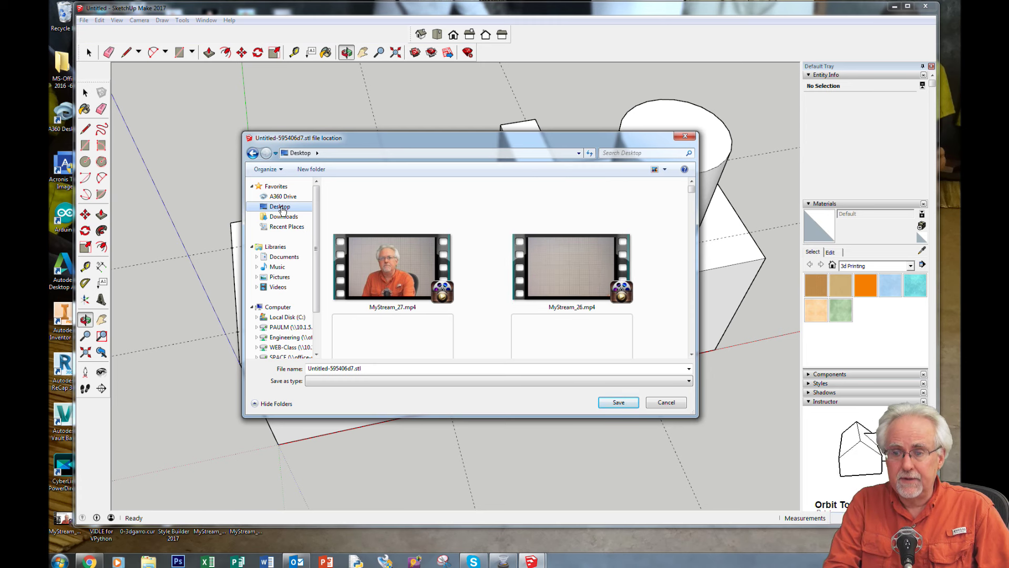
{"action": "double_click", "coordinate": [352, 367]}
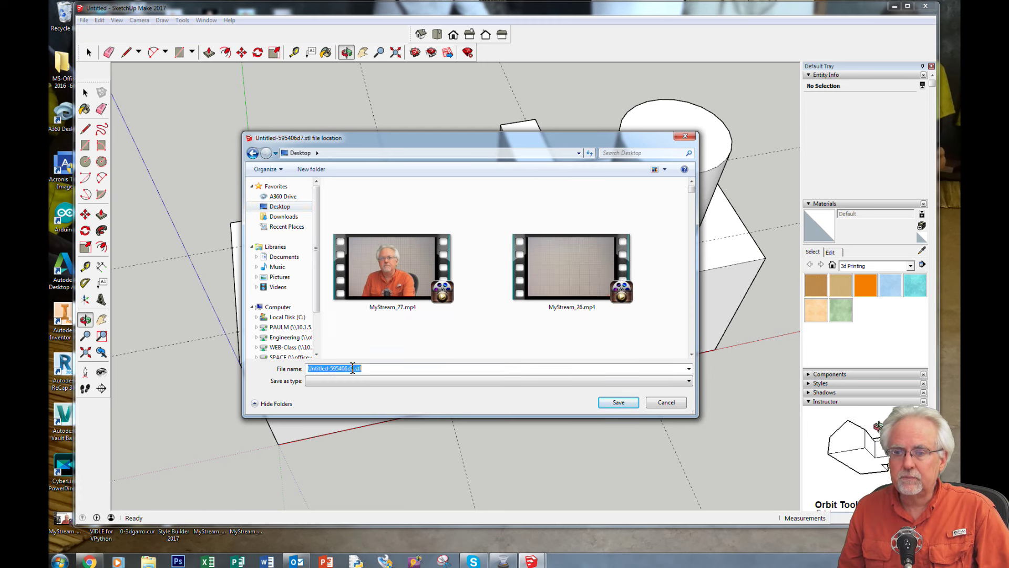
{"action": "left_click", "coordinate": [347, 369]}
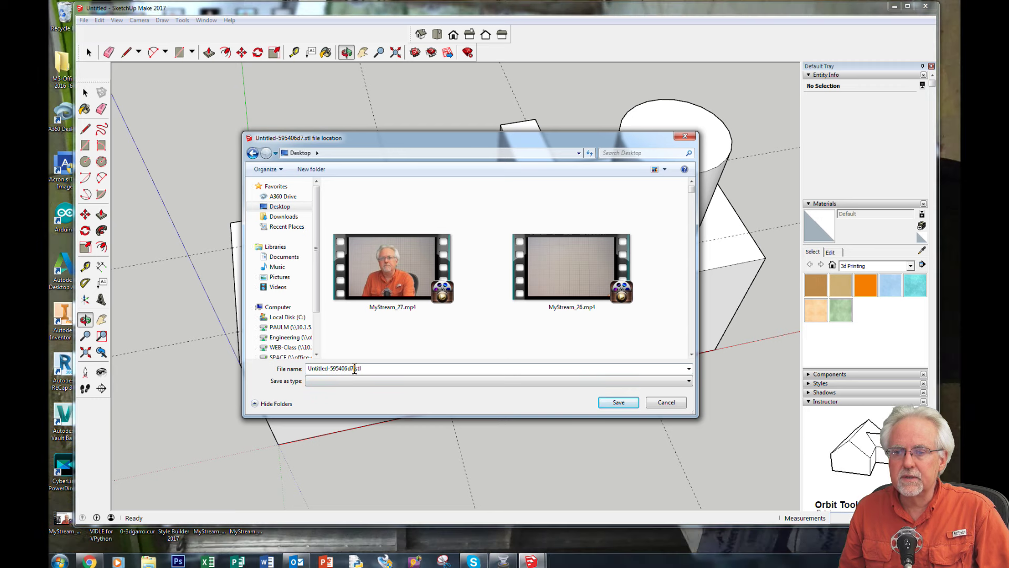
{"action": "double_click", "coordinate": [348, 370]}
{"action": "type", "text": "widget"}
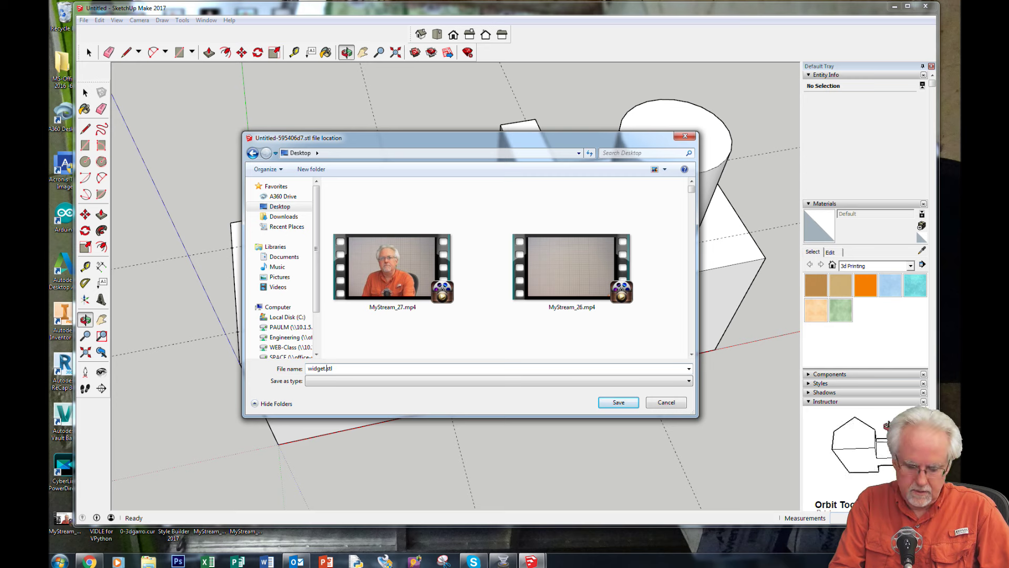
{"action": "left_click", "coordinate": [620, 408]}
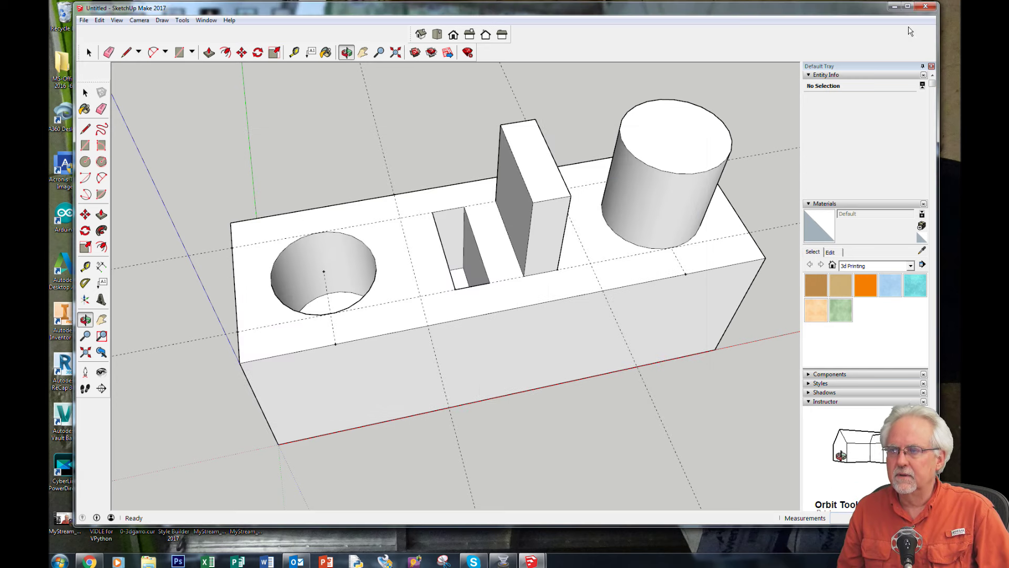
Switch to ideaMaker and load widget.stl from the desktop onto the build plate.
{"action": "left_click", "coordinate": [895, 7]}
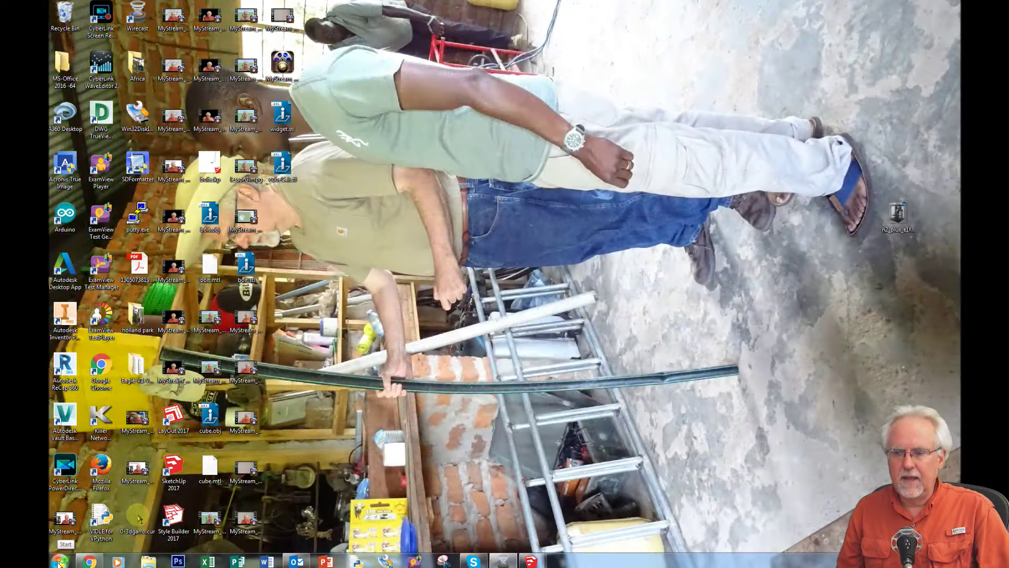
{"action": "left_click", "coordinate": [59, 561]}
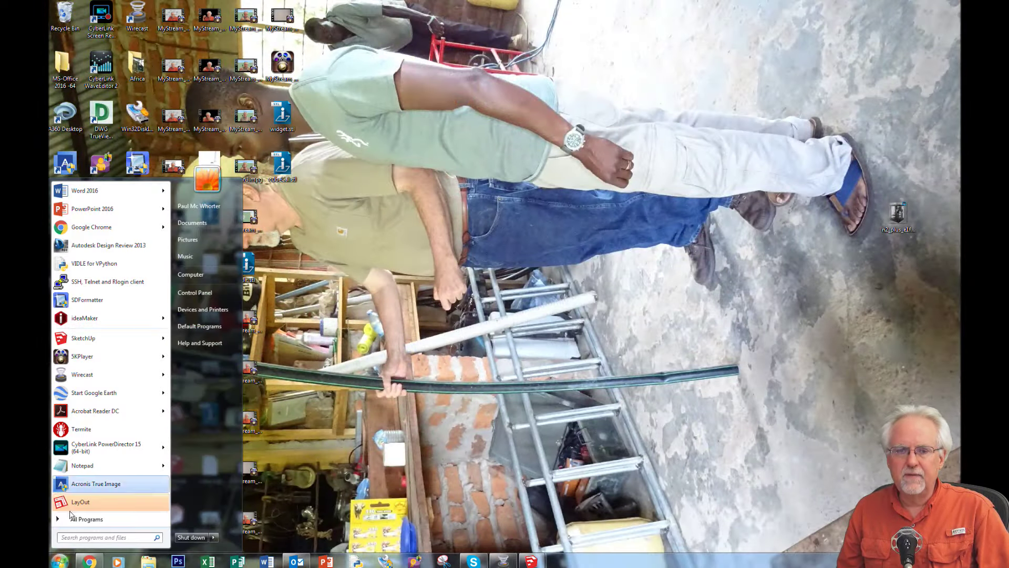
{"action": "left_click", "coordinate": [86, 318]}
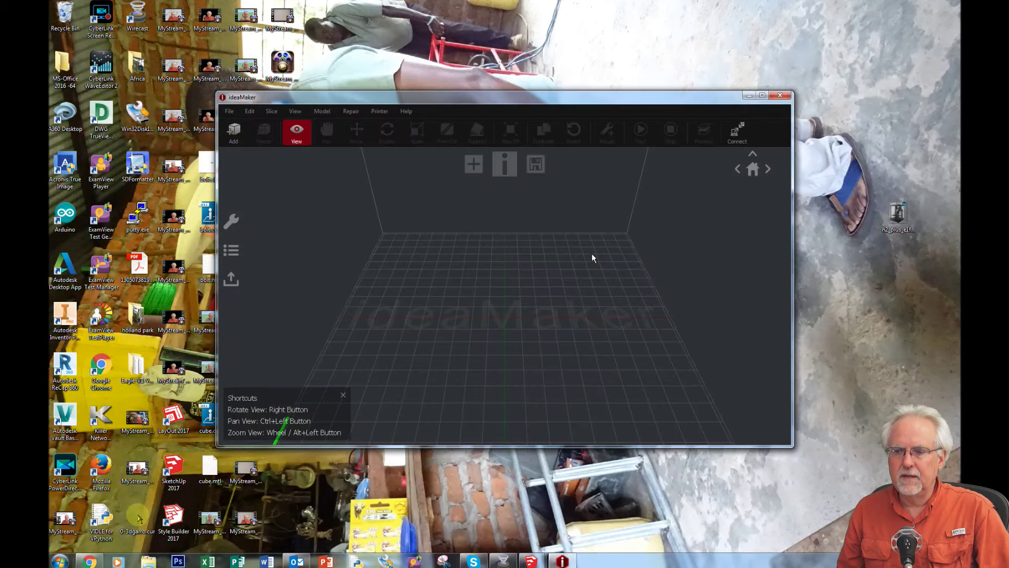
{"action": "left_click_drag", "start_coordinate": [513, 103], "coordinate": [612, 96]}
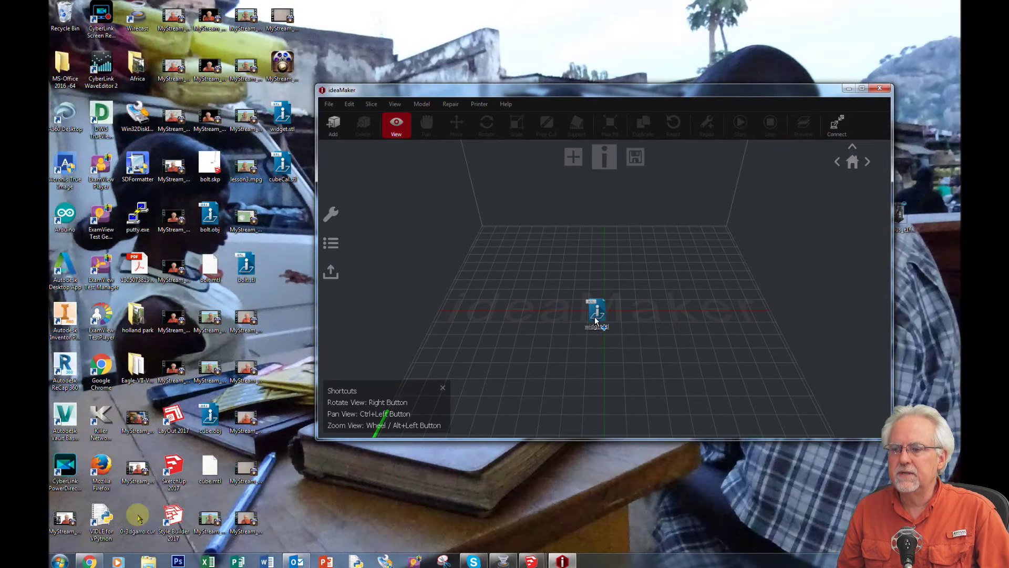
{"action": "left_click_drag", "start_coordinate": [594, 317], "coordinate": [595, 317]}
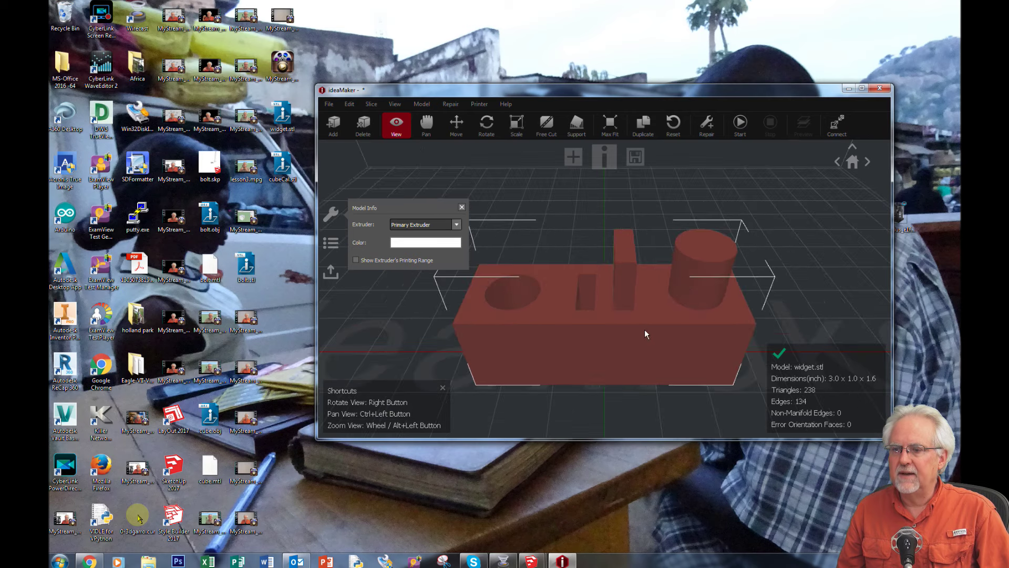
Slice the widget for the RAISE3D N2 printer with the High Quality - N2 - PLA template.
{"action": "scroll", "coordinate": [646, 334], "scroll_direction": "down", "scroll_amount": 2}
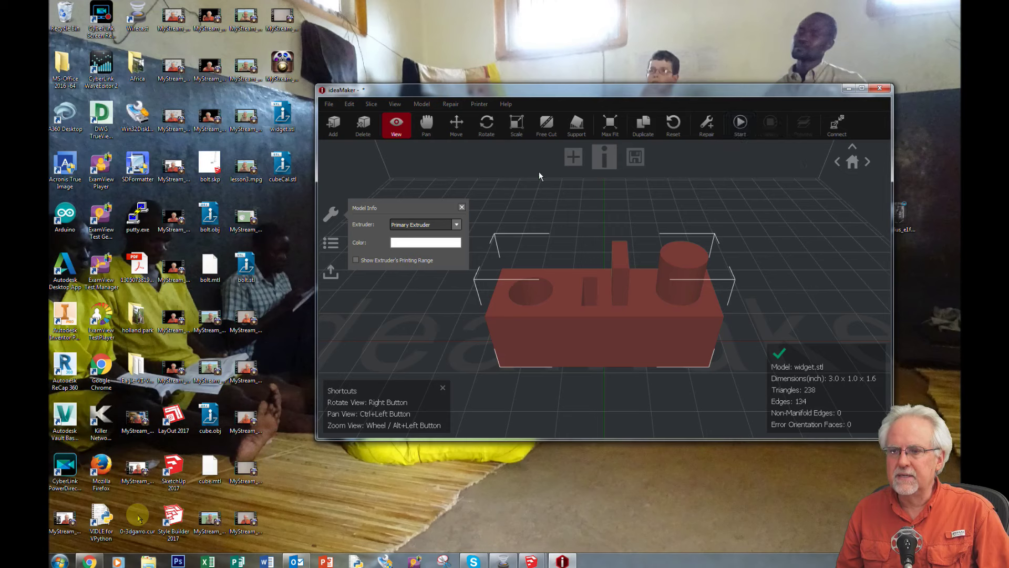
{"action": "left_click", "coordinate": [741, 126]}
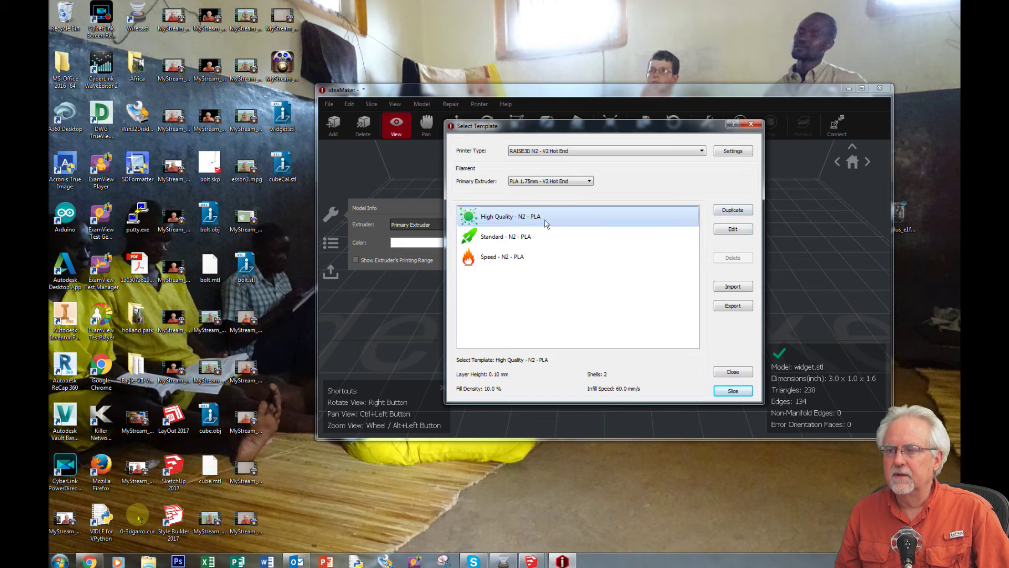
{"action": "left_click", "coordinate": [742, 392]}
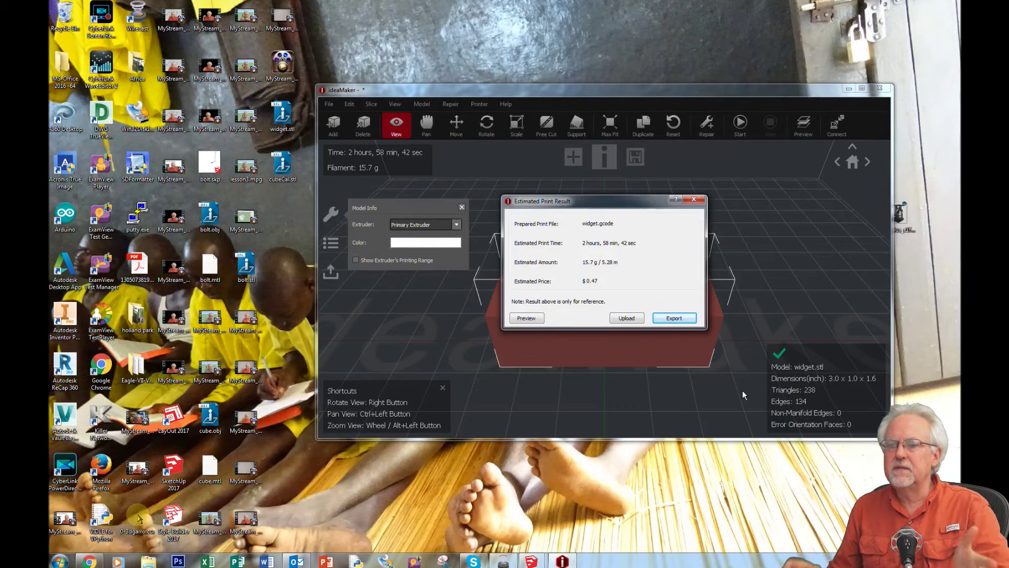
Upload widget.gcode to the Raise3D N2Plus printer and dismiss the print estimate.
{"action": "left_click", "coordinate": [628, 318]}
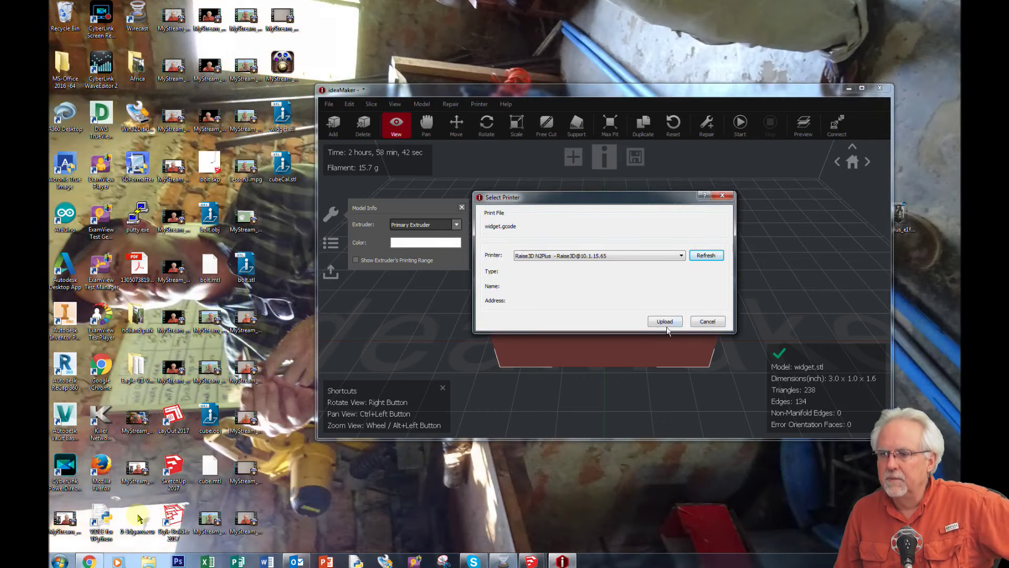
{"action": "left_click", "coordinate": [664, 321]}
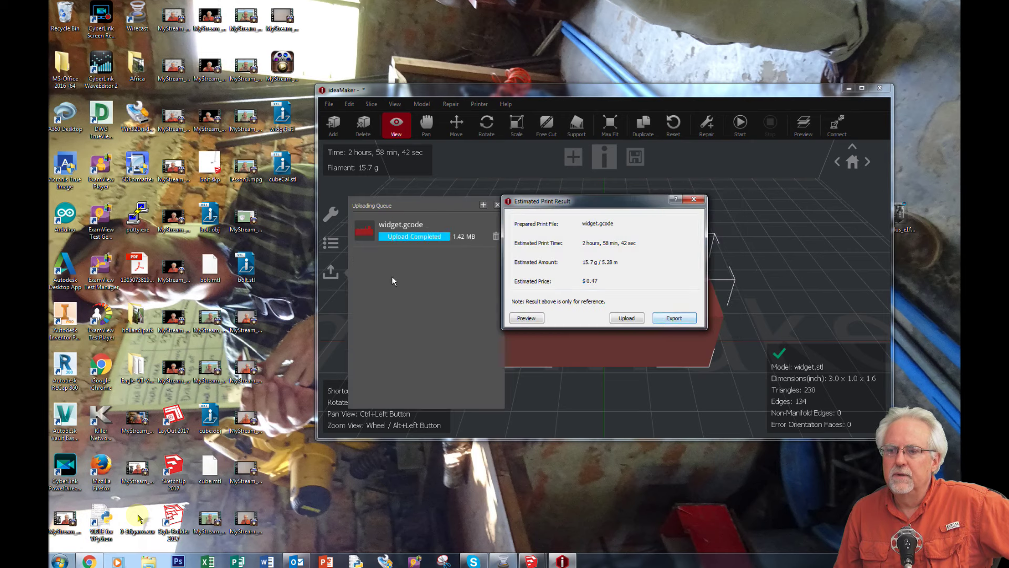
{"action": "left_click", "coordinate": [694, 199]}
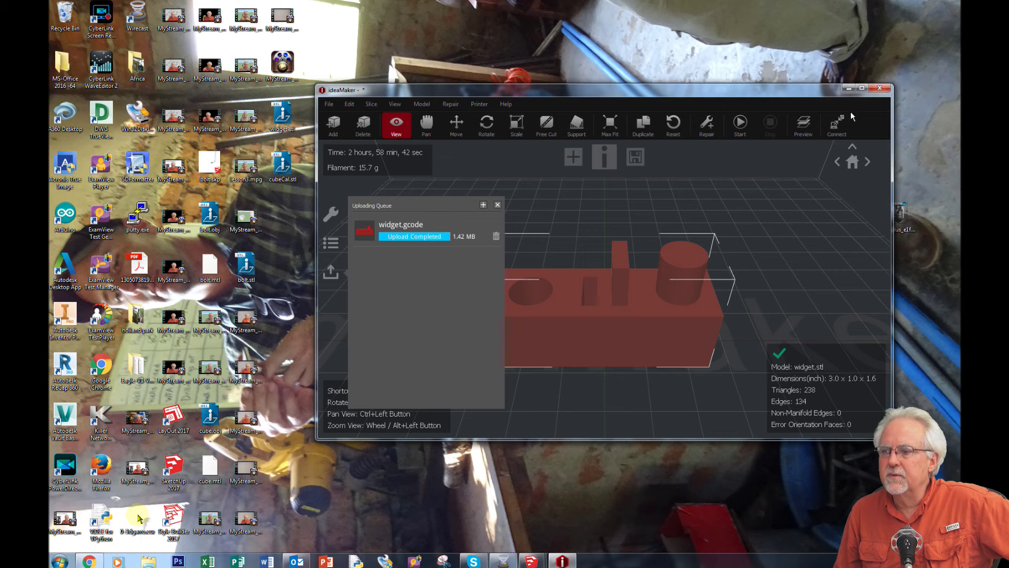
Connect remotely to the Raise3D N2Plus printer to check its status, and minimize the connection window.
{"action": "left_click", "coordinate": [837, 126]}
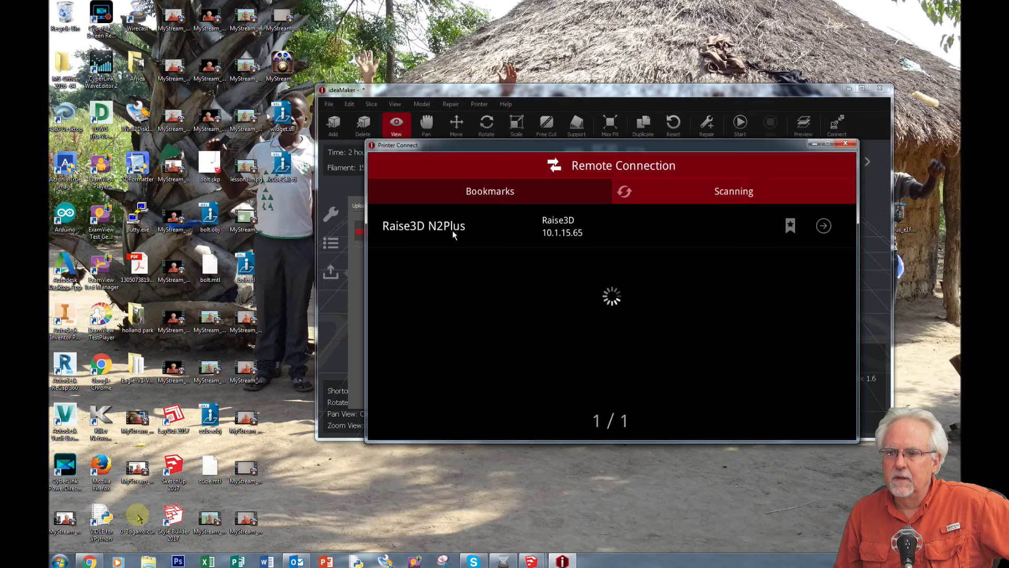
{"action": "left_click", "coordinate": [823, 226]}
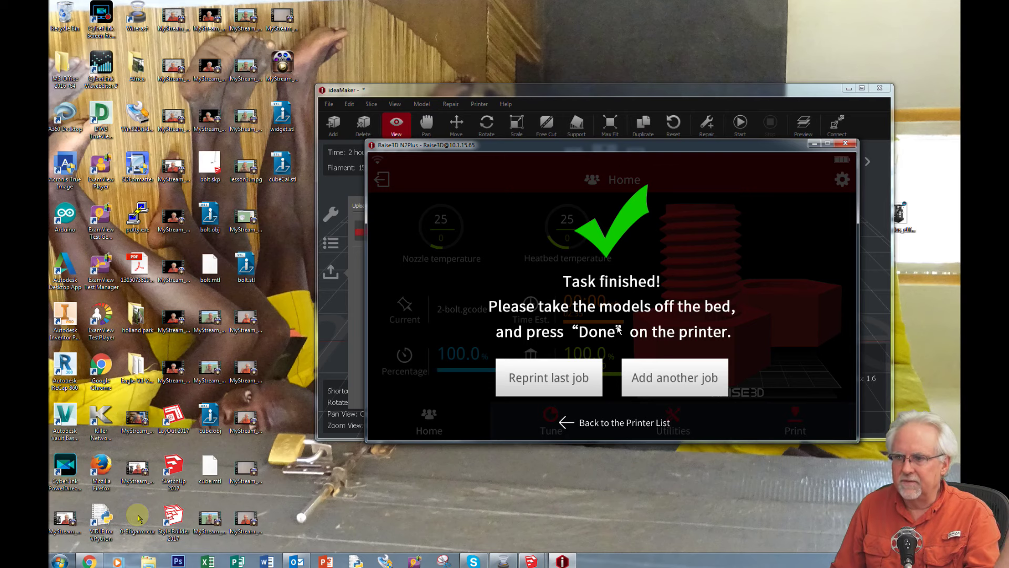
{"action": "left_click", "coordinate": [815, 145]}
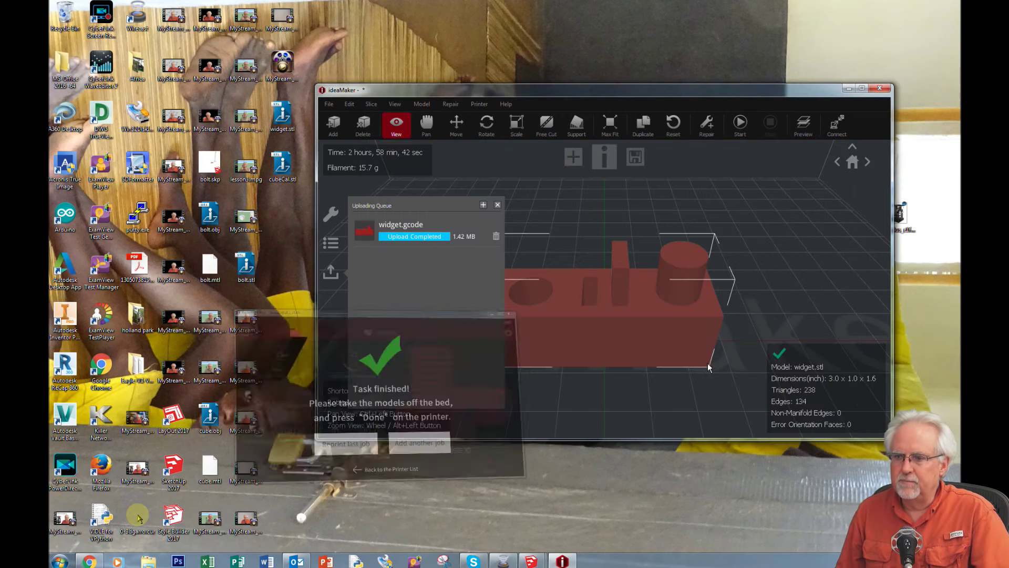